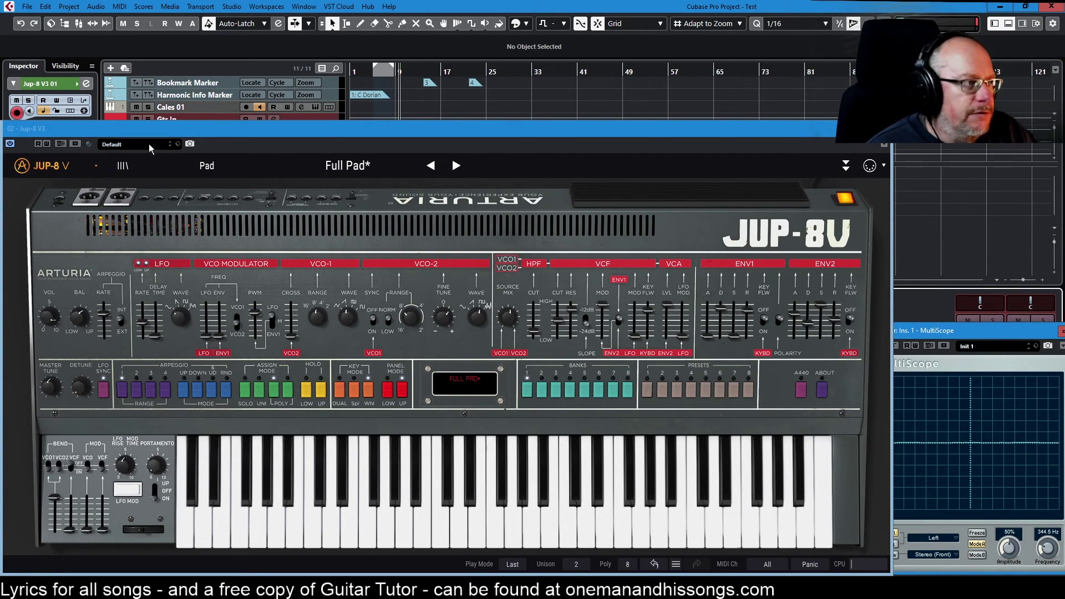
Load the Default preset into the Jup-8 V3 instrument.
click(178, 145)
click(209, 158)
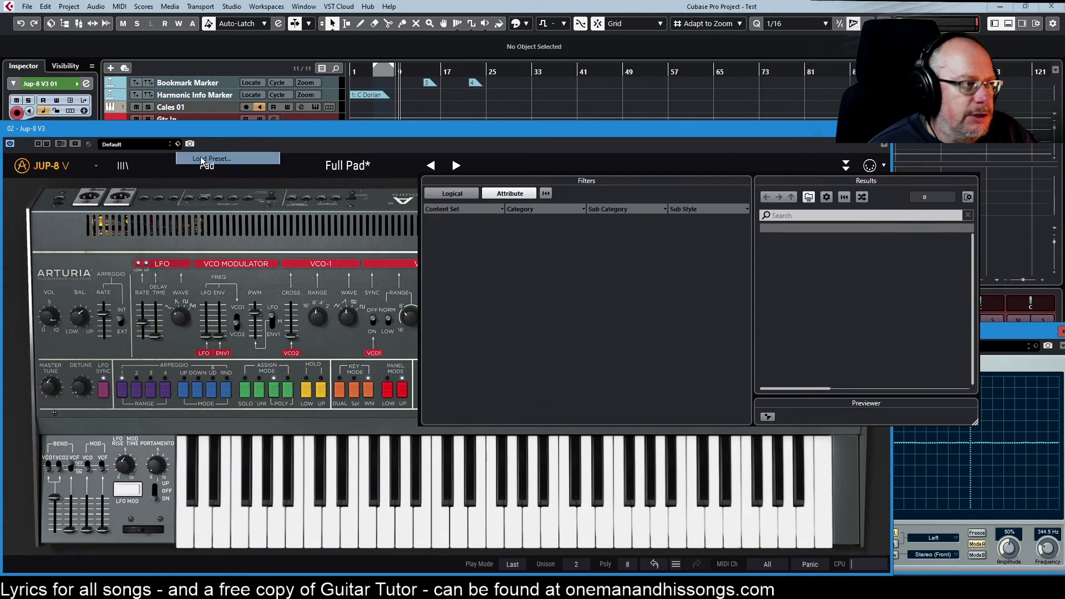
double_click(801, 324)
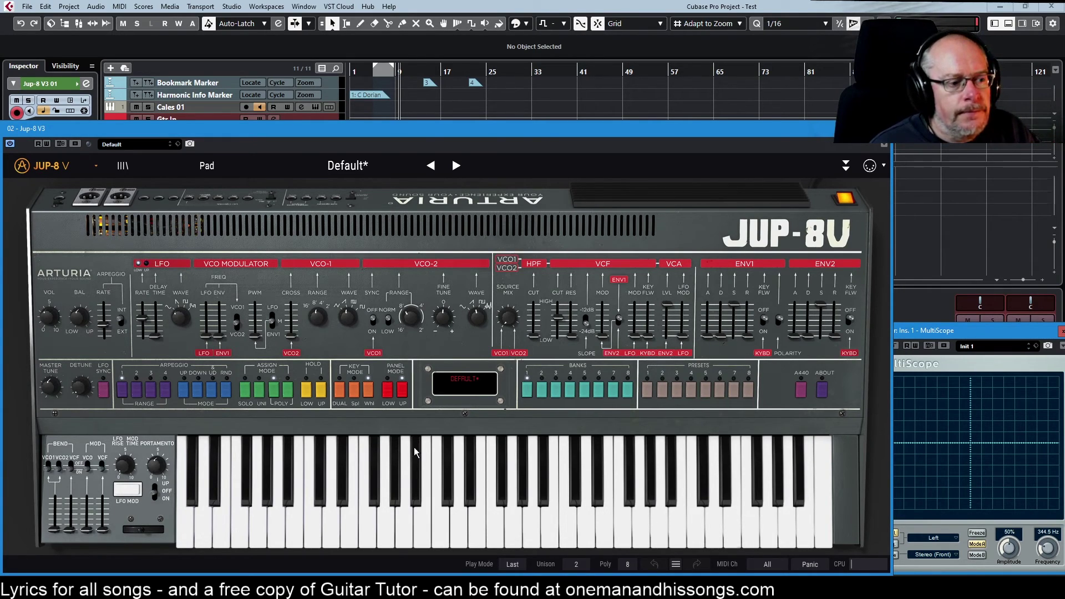
Try a polyphony of 2 voices, and restore it to 8.
click(628, 565)
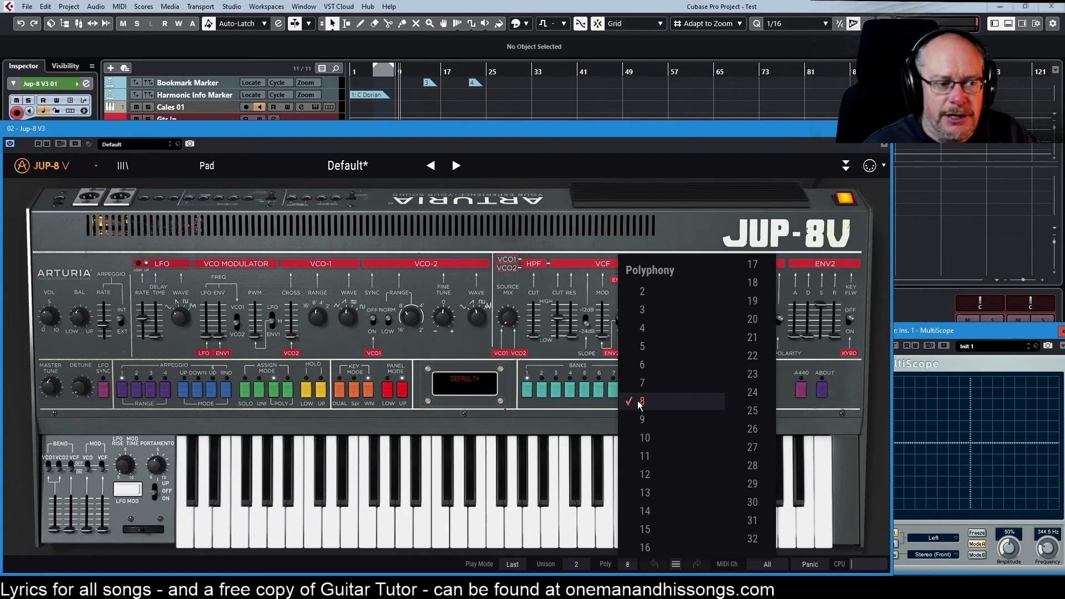
click(623, 572)
click(627, 566)
click(661, 289)
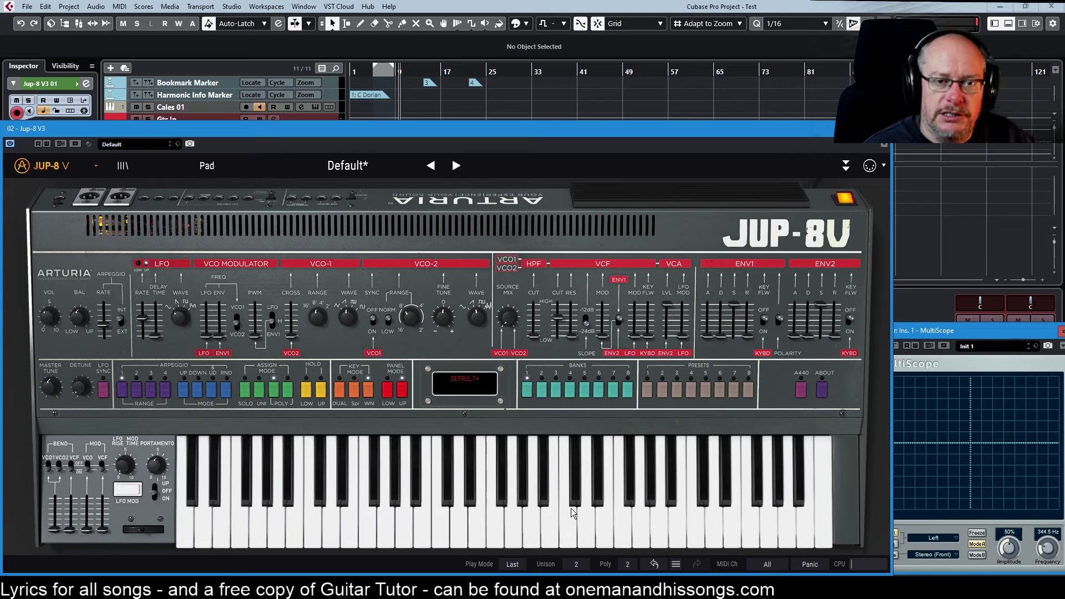
click(628, 565)
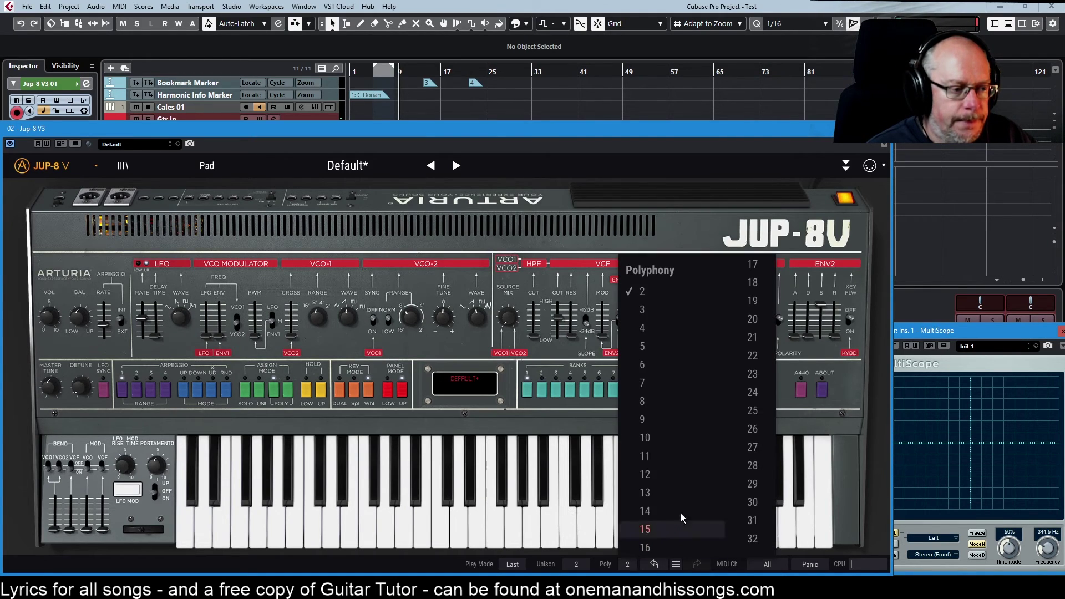
click(648, 403)
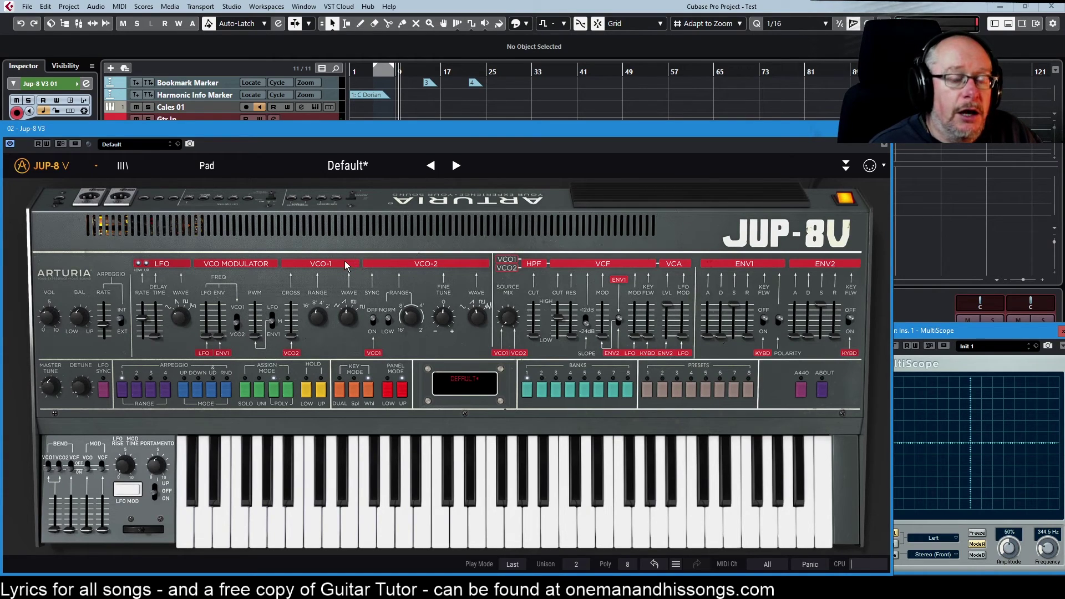
Set the source mix to 0.000 and try VCO-1's Saw and Triangle waves, ending on Rectangle.
mouse_move(511, 326)
mouse_move(512, 327)
mouse_down()
mouse_move(512, 283)
mouse_move(511, 333)
mouse_move(511, 321)
mouse_up()
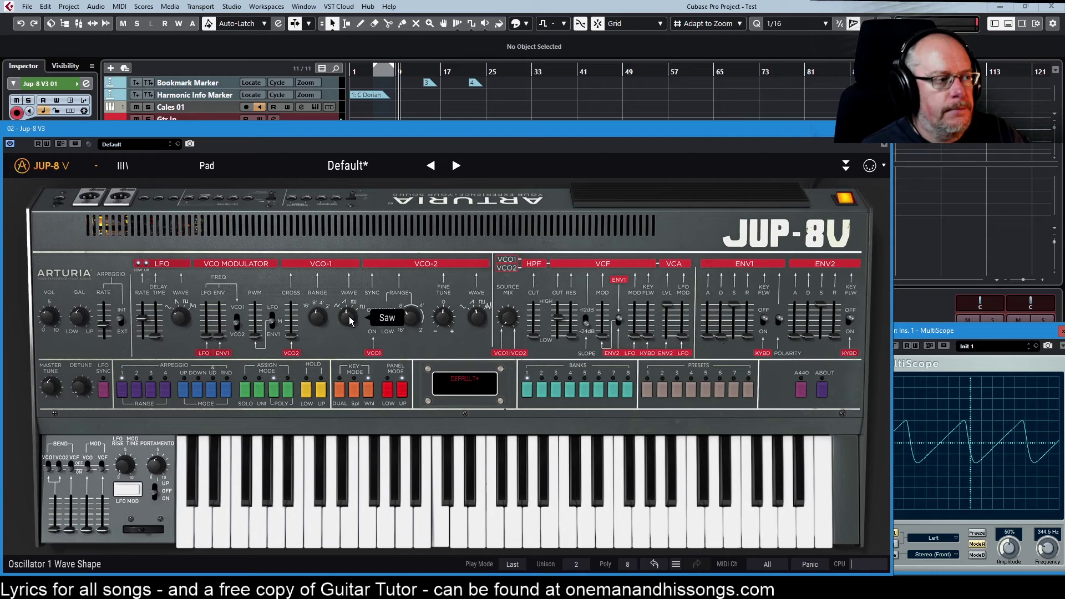
scroll(351, 321, down, 1)
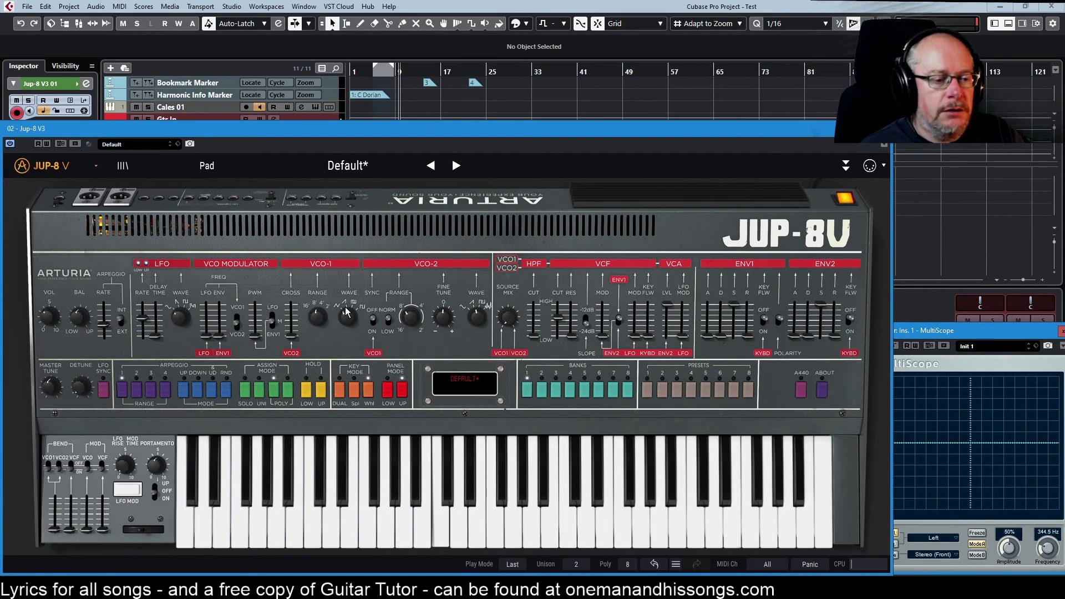
mouse_move(349, 312)
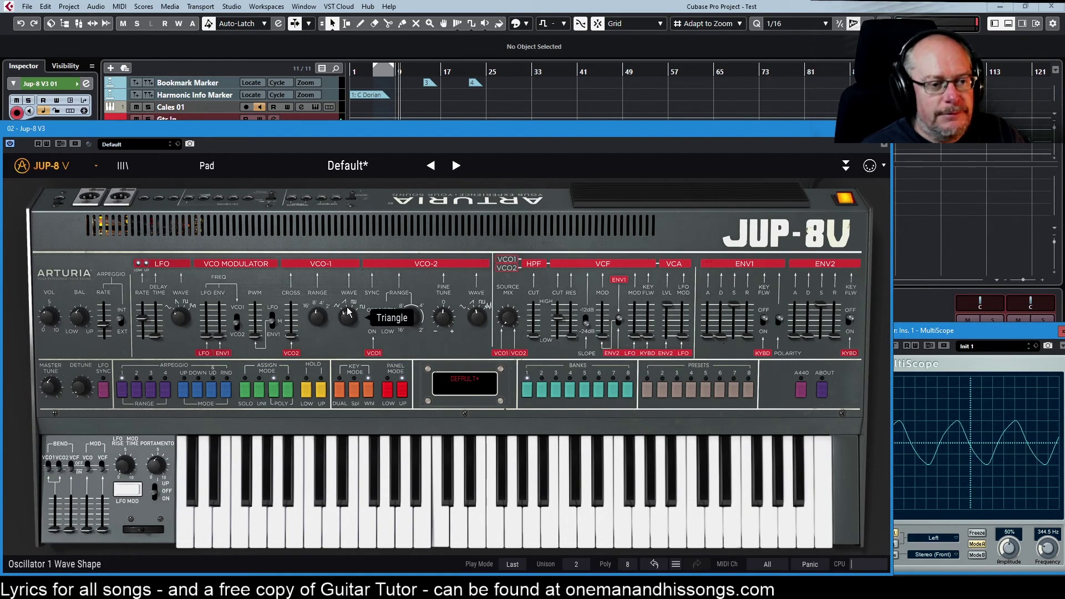
scroll(349, 312, up, 1)
scroll(349, 312, up, 1)
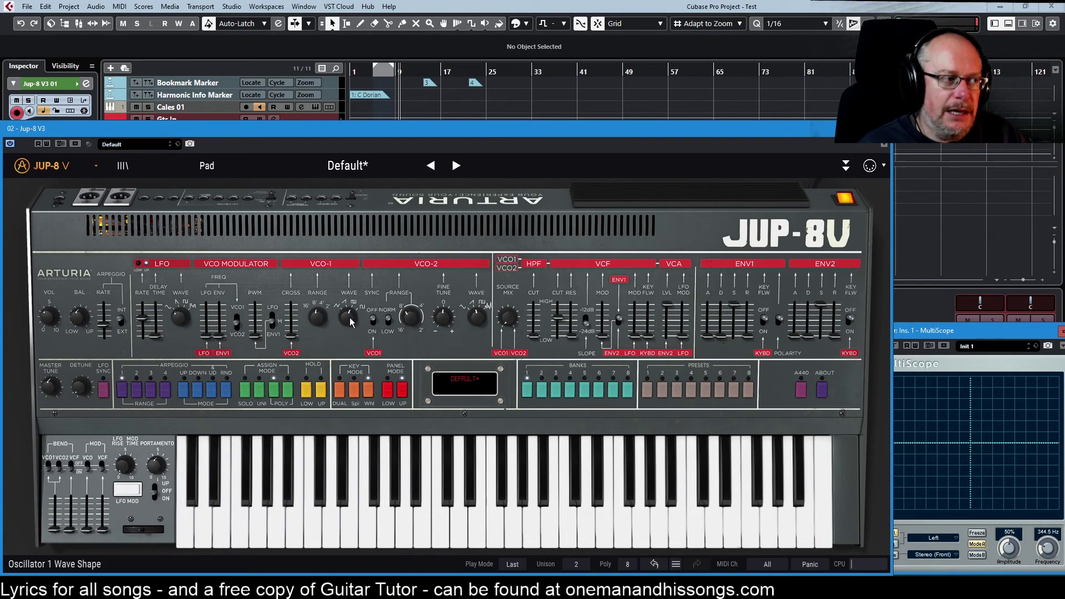
scroll(350, 318, up, 1)
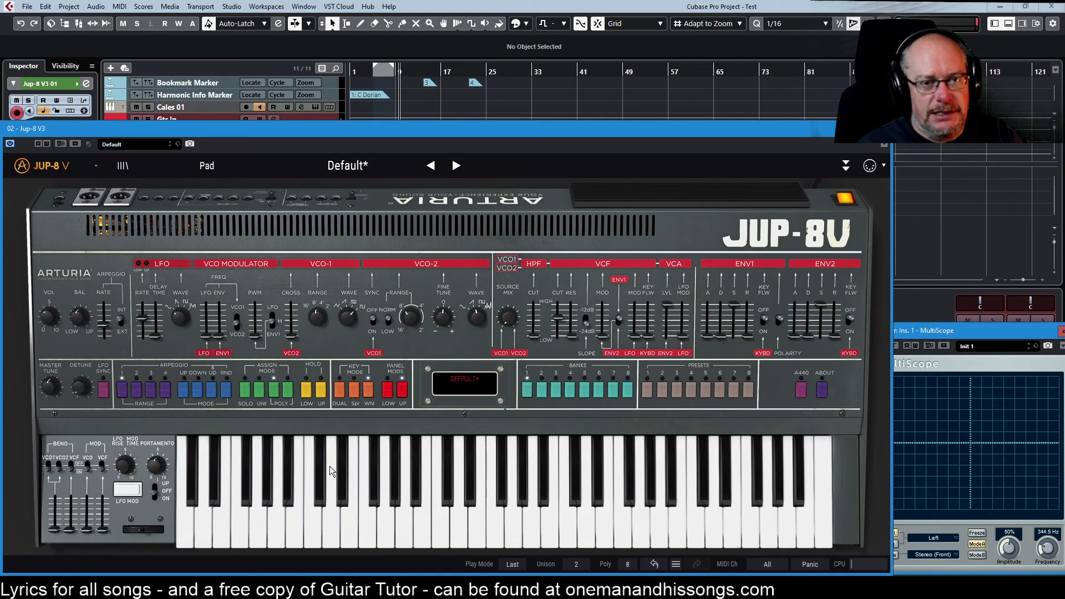
mouse_move(346, 318)
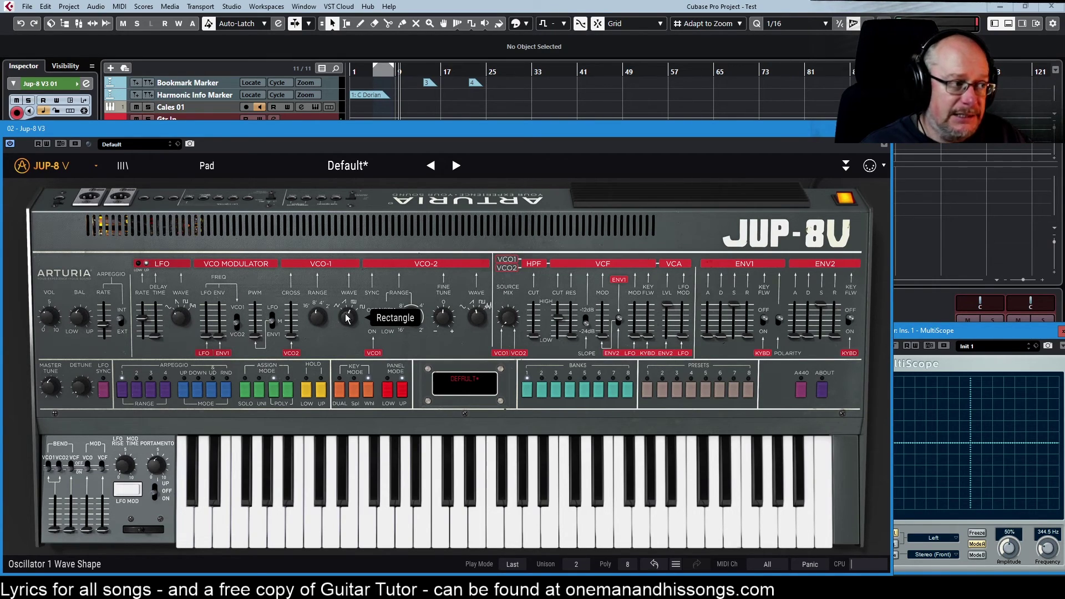
Try adjusting the pulse width modulation amount and VCO-1's range.
mouse_move(222, 335)
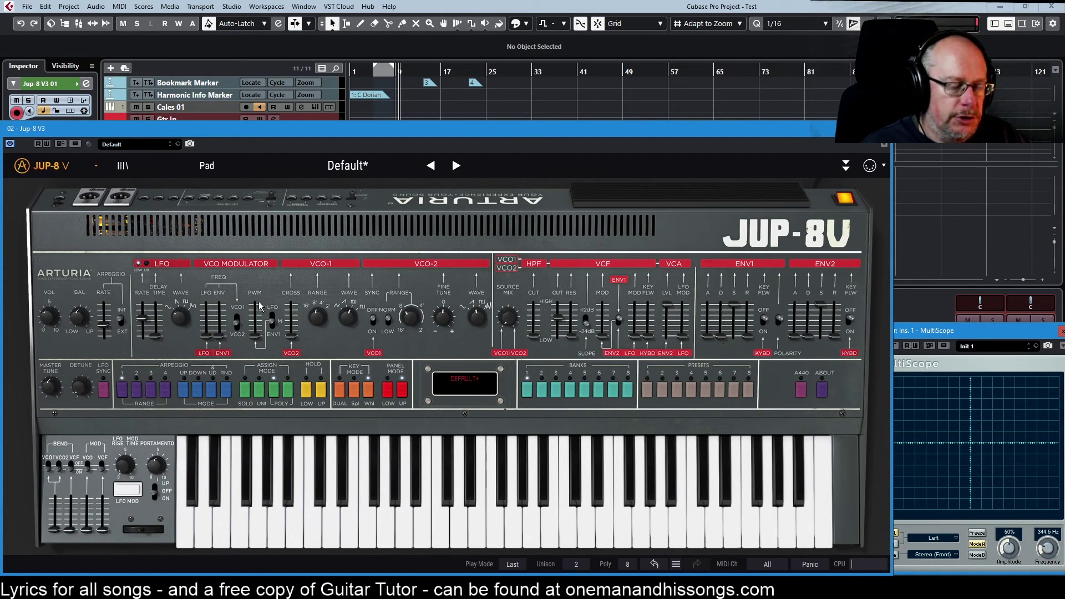
mouse_move(256, 343)
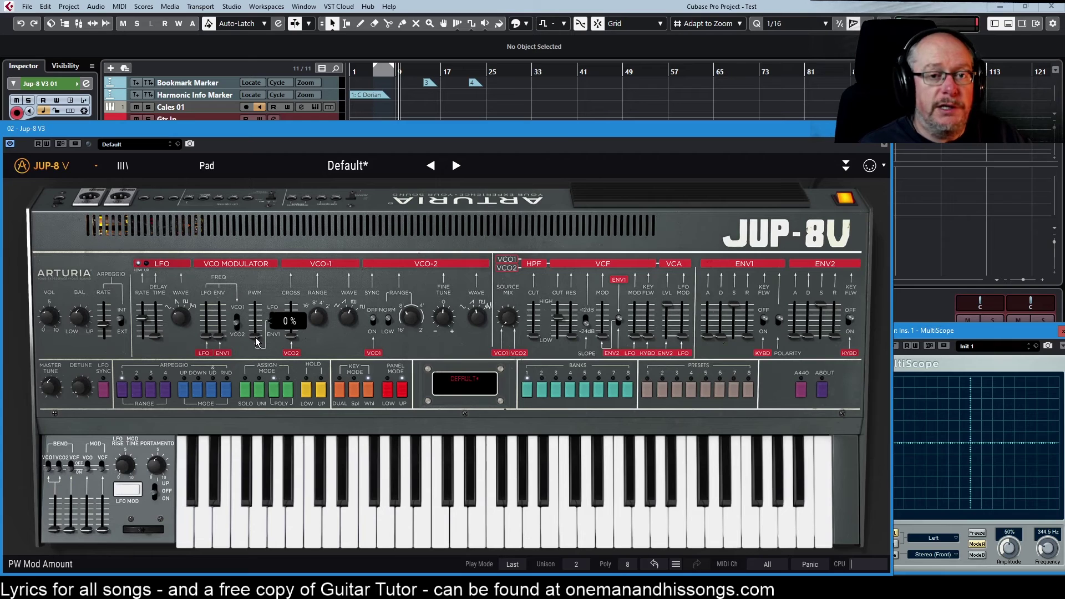
mouse_move(256, 342)
mouse_down()
mouse_move(256, 315)
mouse_move(256, 337)
mouse_up()
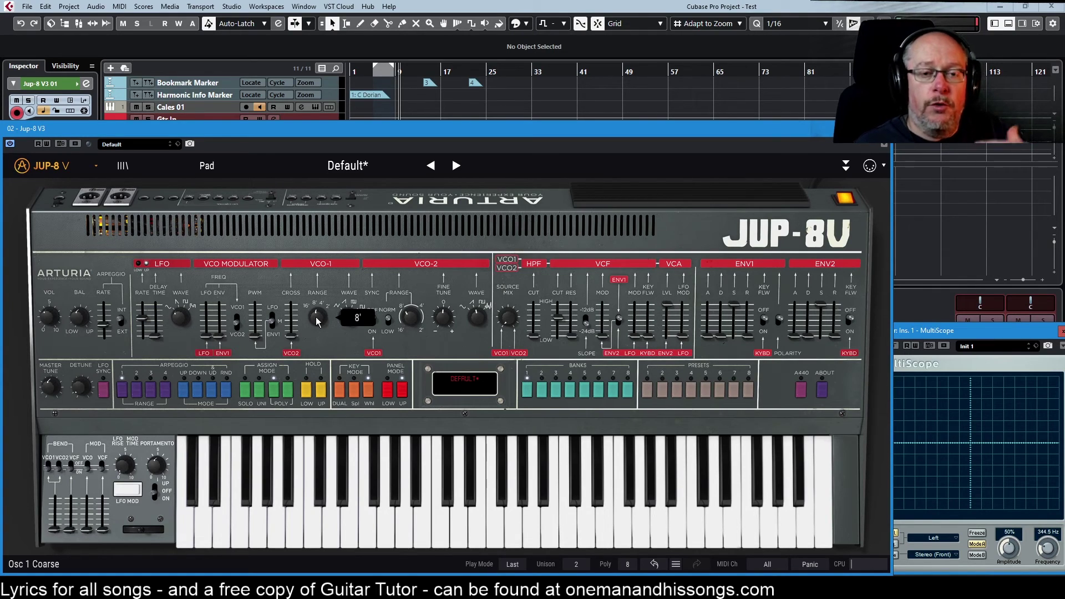
mouse_move(316, 318)
mouse_down()
mouse_move(316, 333)
mouse_move(316, 305)
mouse_move(316, 323)
mouse_up()
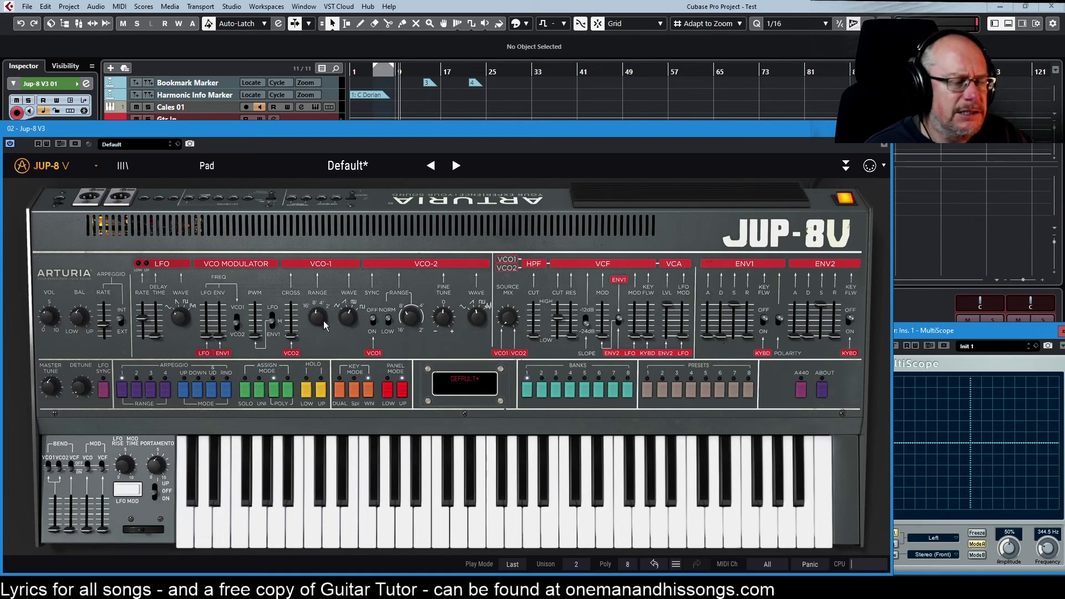
mouse_move(296, 313)
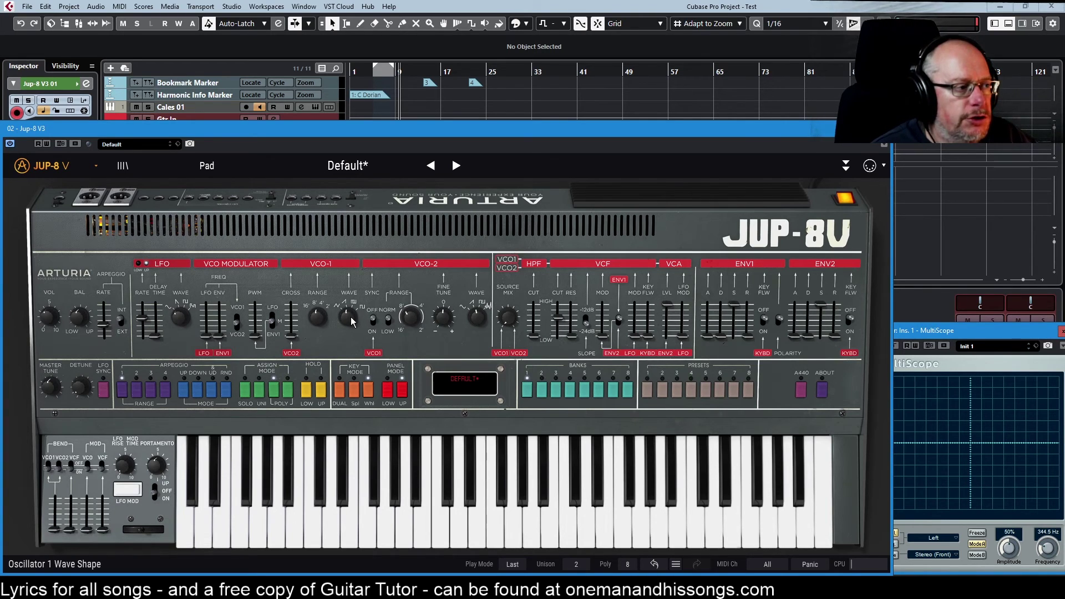
mouse_move(351, 317)
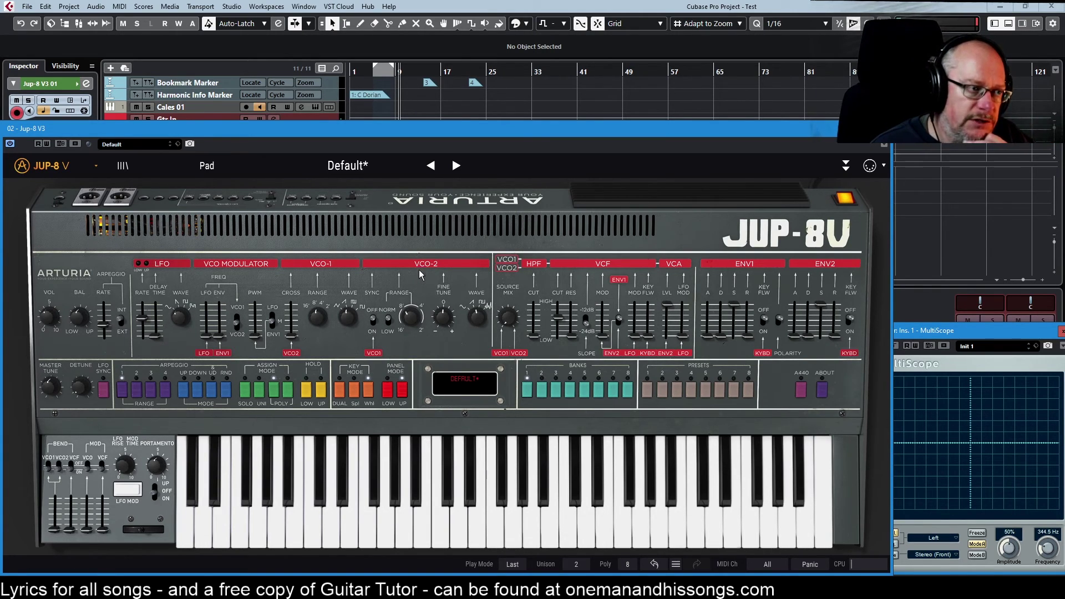
Shift the source mix to VCO-2 and try semitone offsets such as +3 on its range.
mouse_move(510, 326)
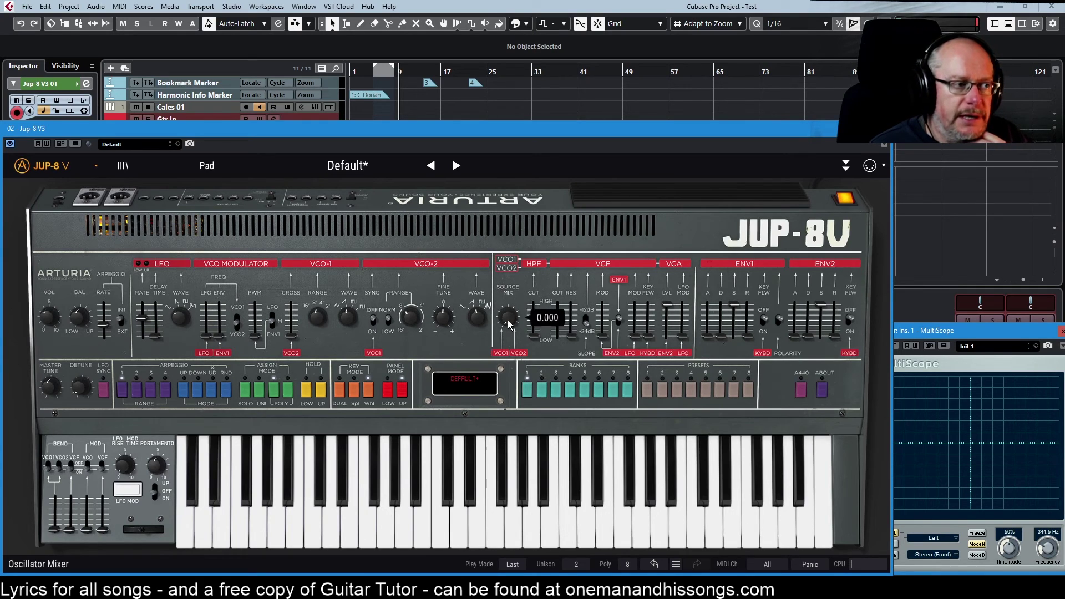
drag(510, 326, 509, 322)
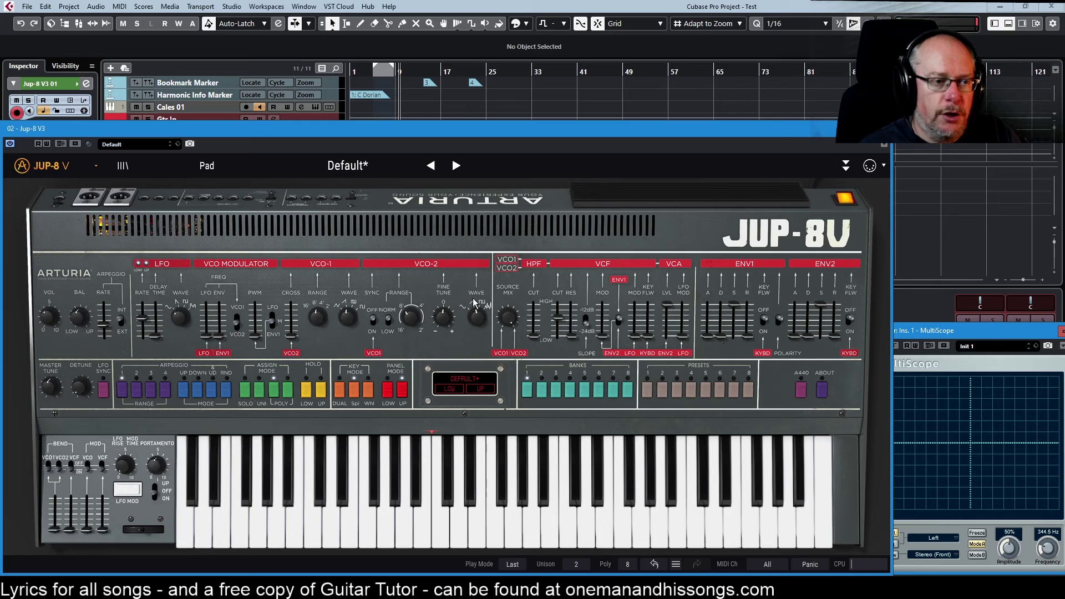
mouse_move(471, 323)
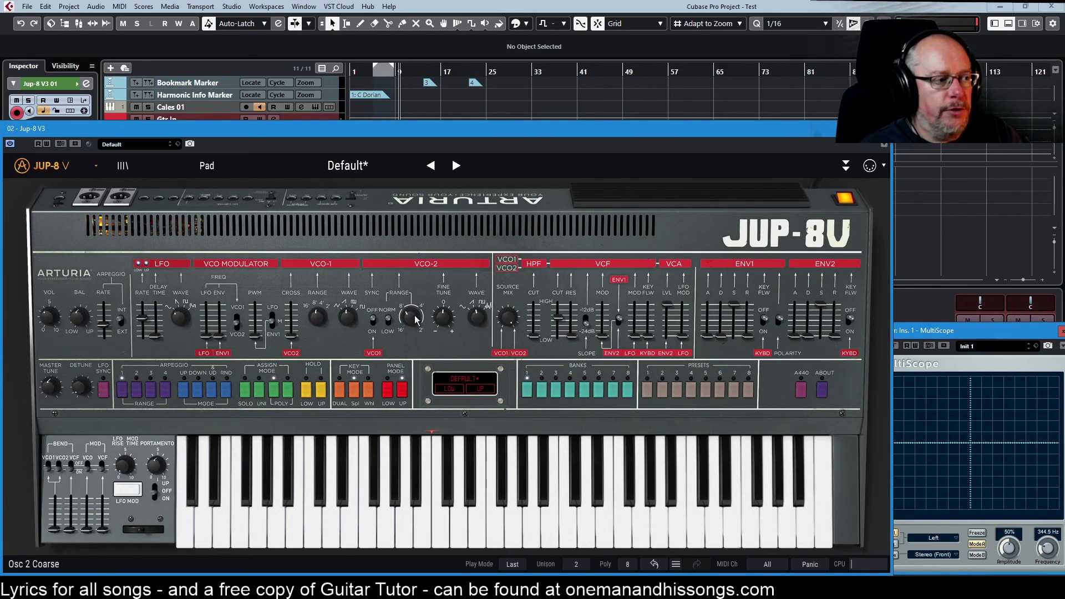
mouse_move(411, 323)
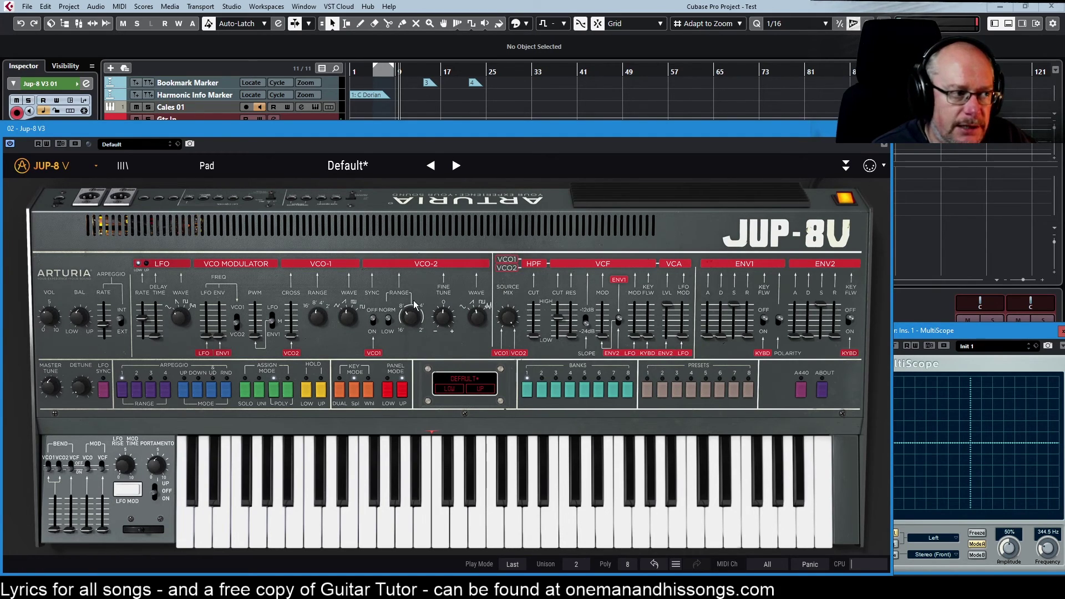
drag(412, 323, 411, 321)
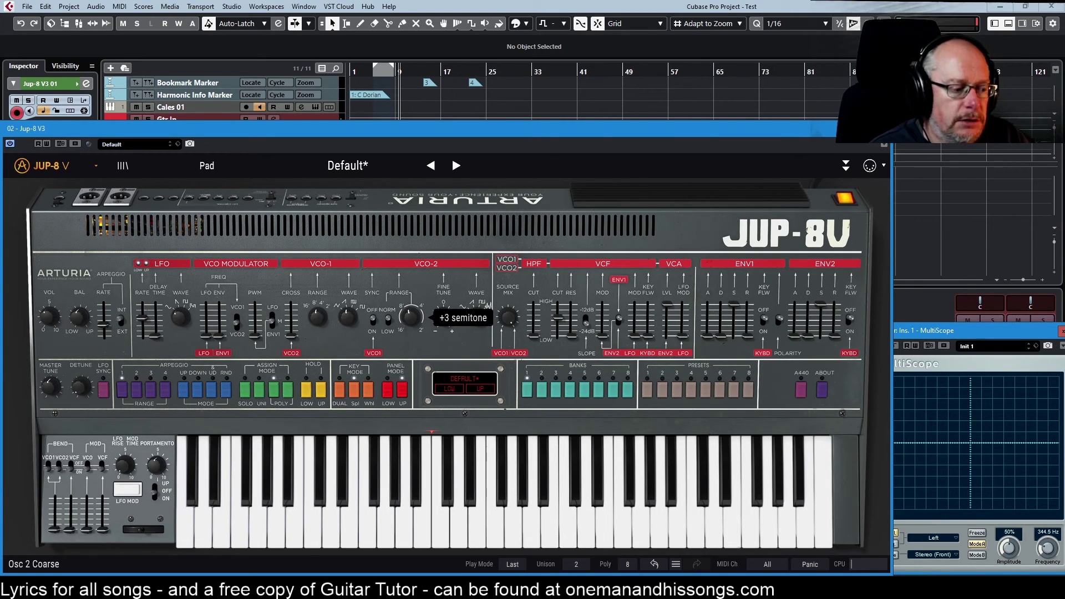
mouse_move(411, 320)
mouse_down()
mouse_move(411, 306)
mouse_move(411, 323)
mouse_up()
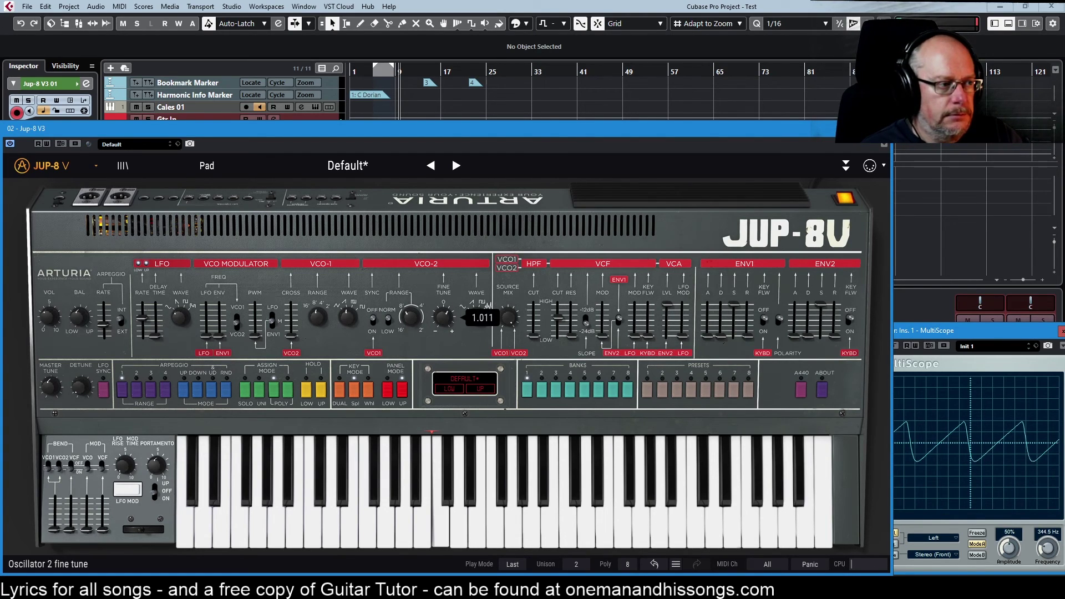
Sweep VCO-2's fine tune down to 0.950 and bring it back to about 0.998.
scroll(444, 318, down, 4)
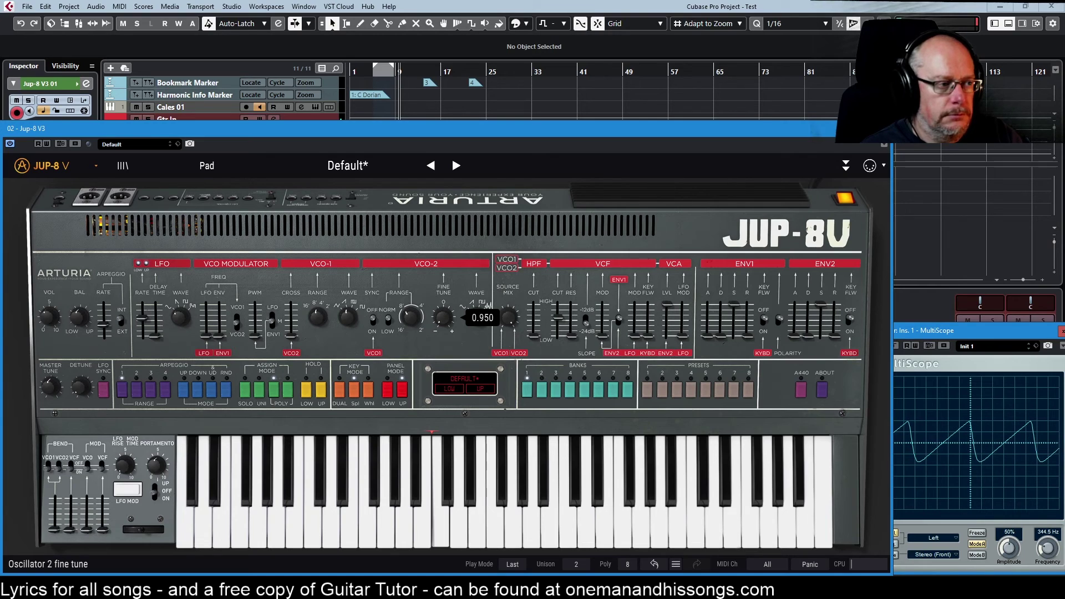
scroll(447, 321, down, 2)
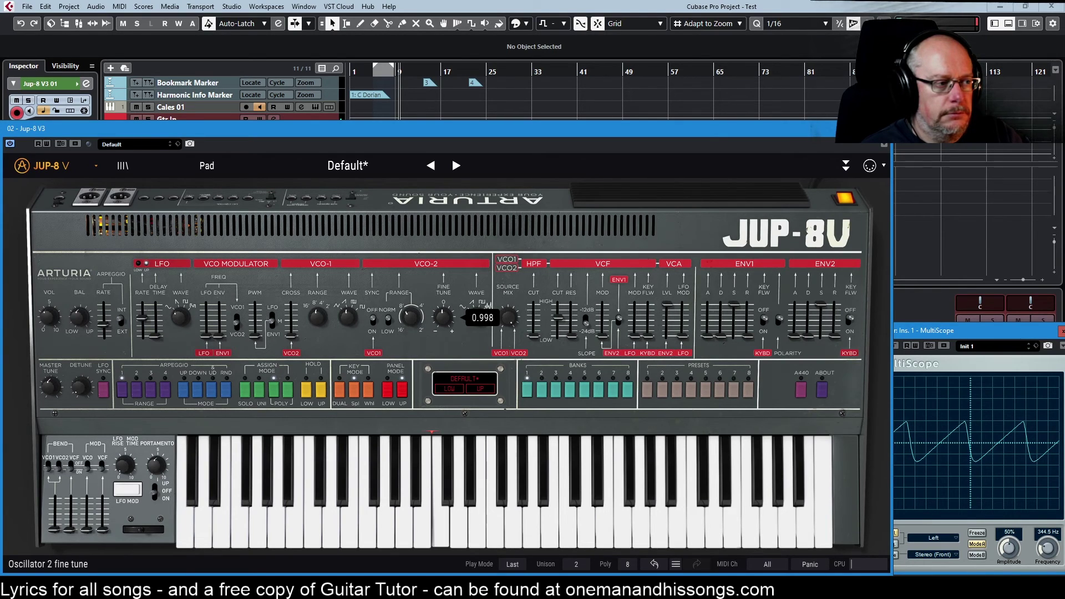
scroll(447, 321, down, 1)
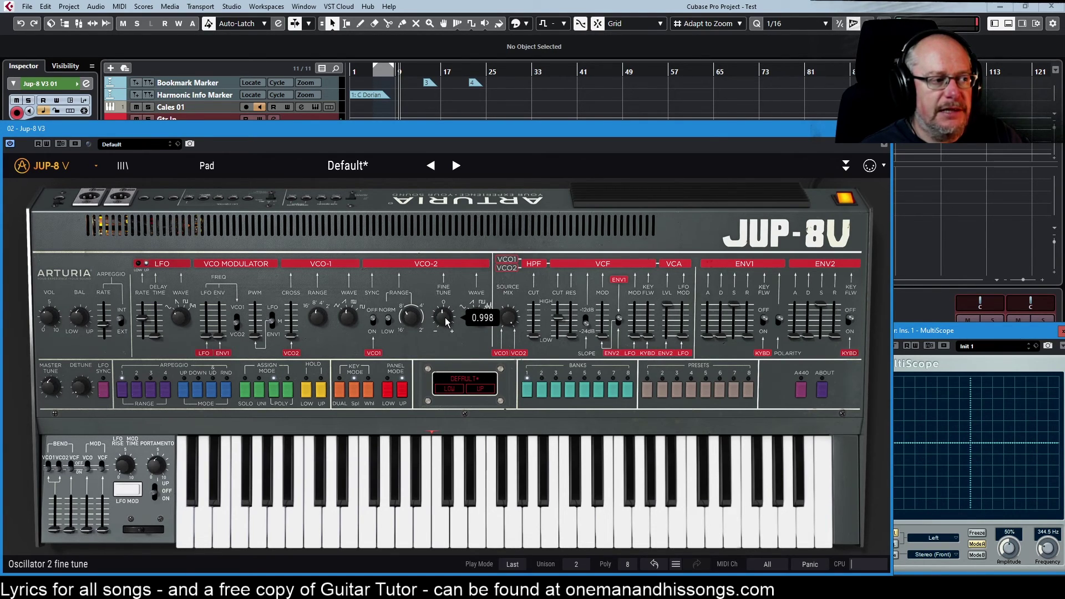
scroll(445, 317, up, 1)
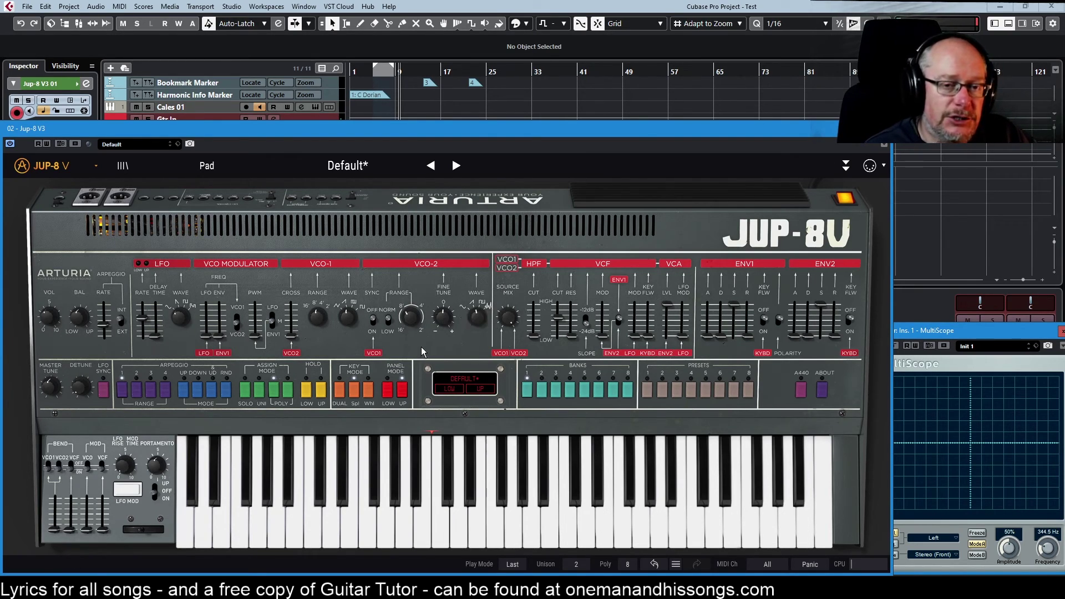
Try VCO-2's wave shapes, including Sine.
mouse_move(412, 320)
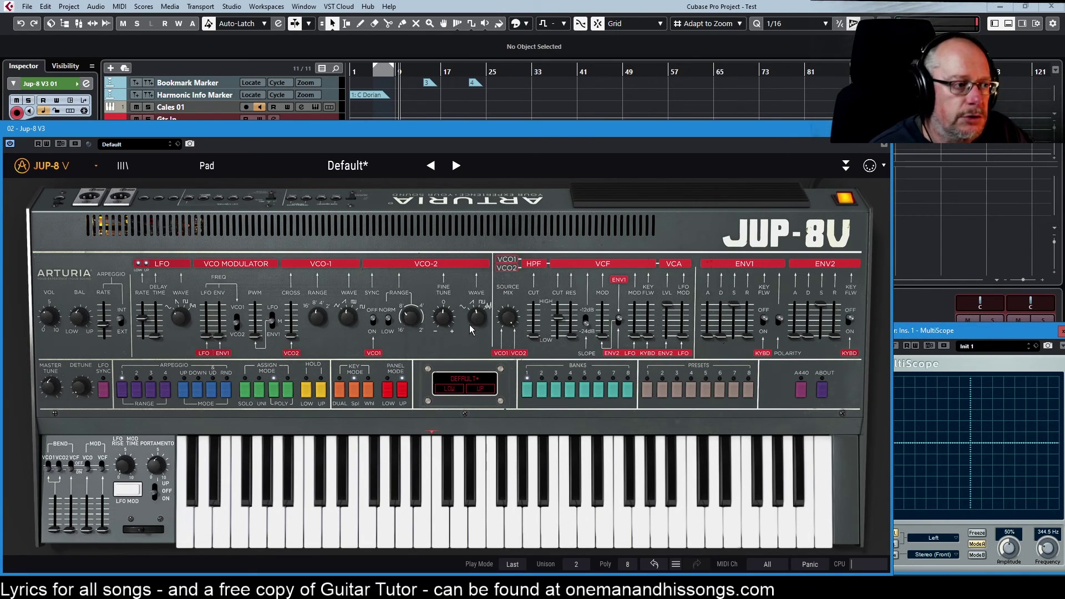
mouse_move(476, 317)
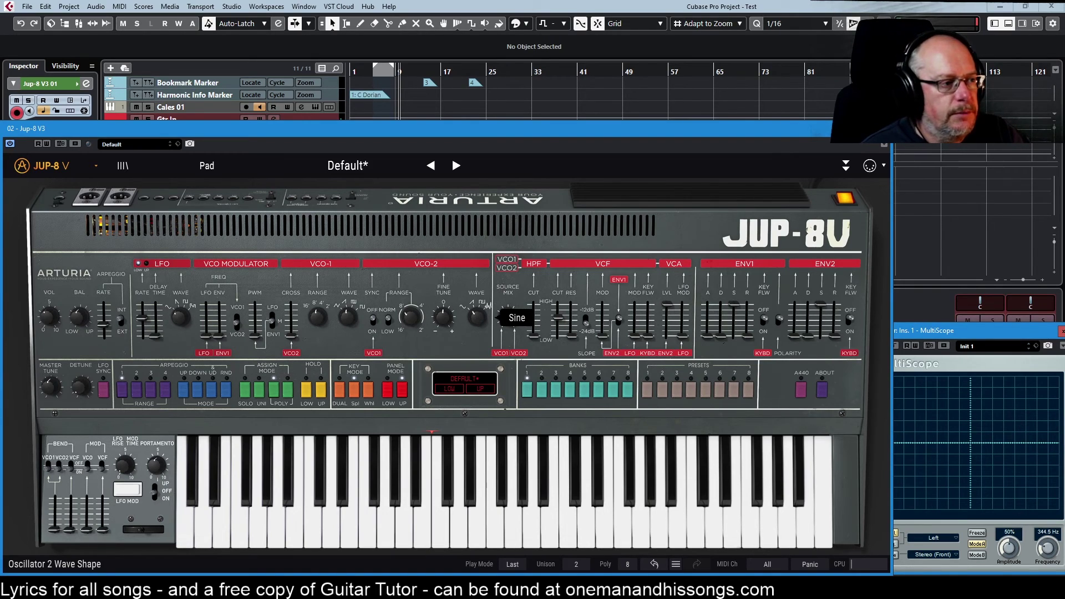
drag(477, 317, 476, 310)
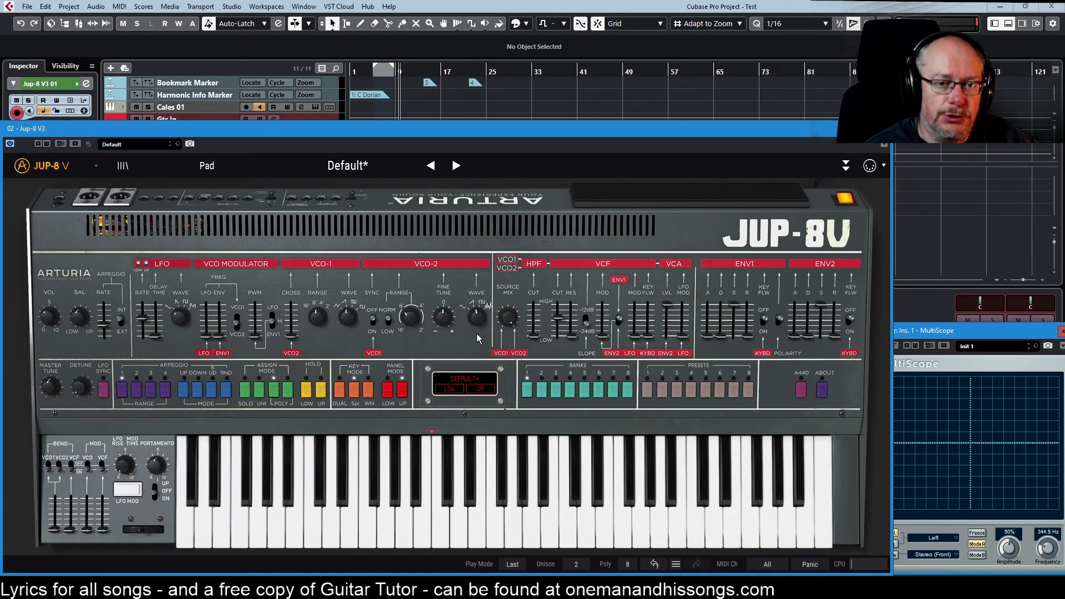
Adjust the source mix between the two oscillators and set VCO-1's wave shape to Rectangle.
drag(499, 320, 509, 317)
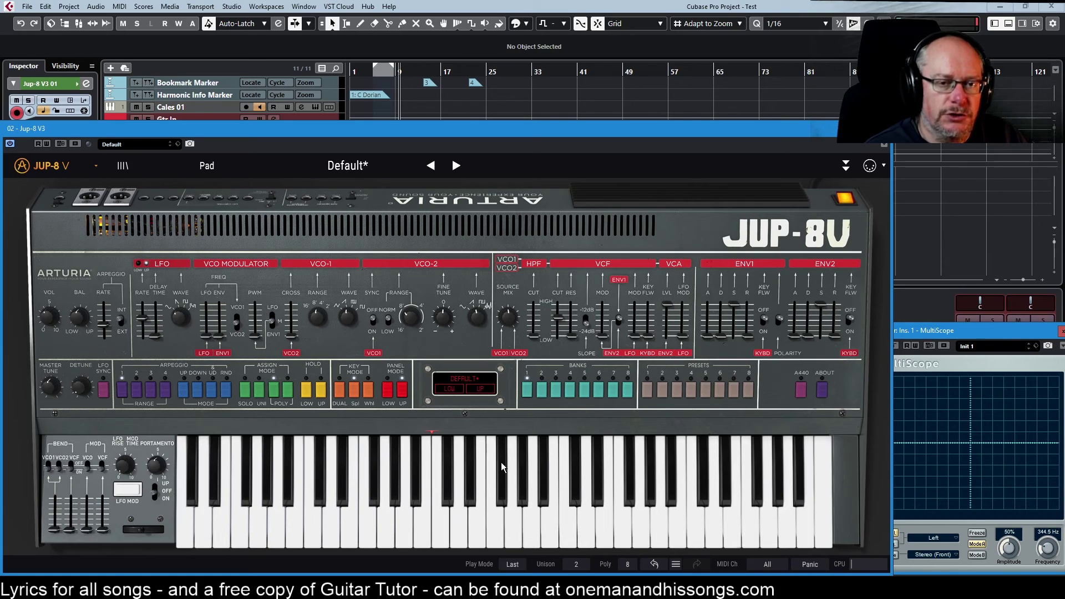
drag(348, 317, 361, 308)
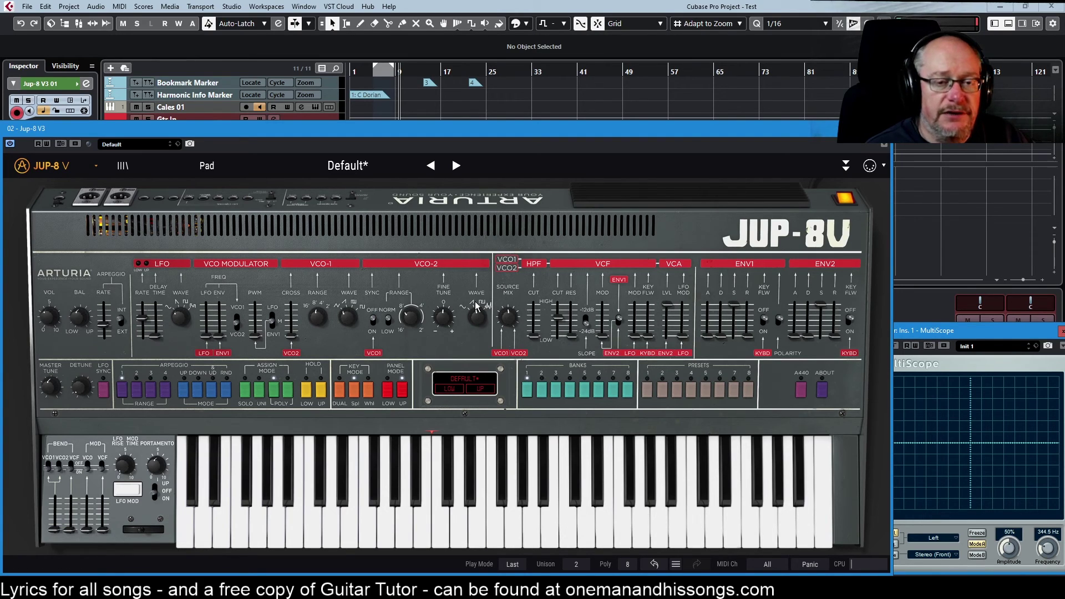
drag(476, 306, 481, 368)
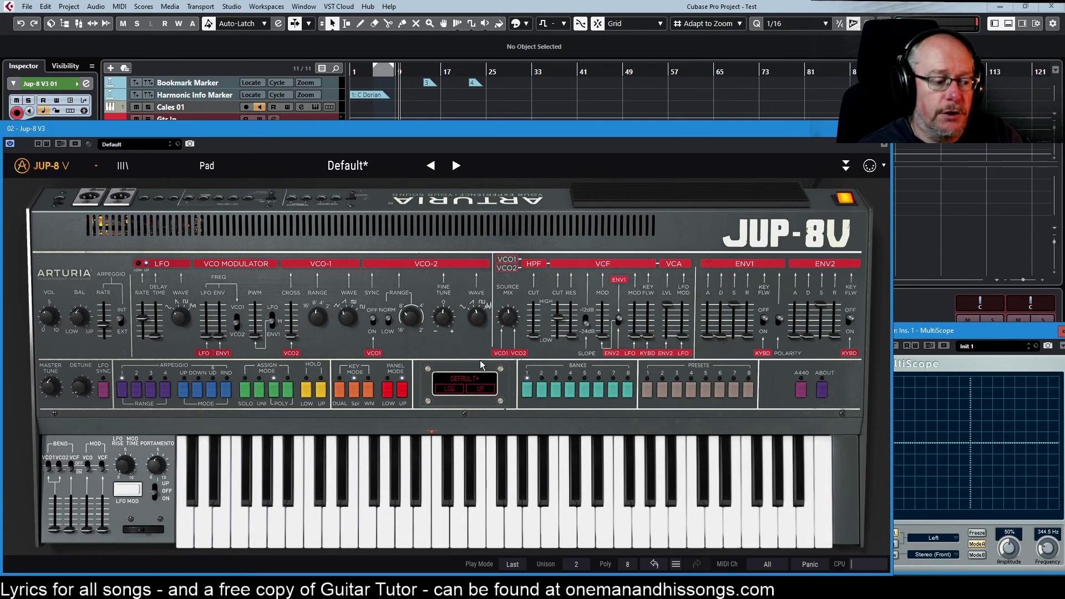
drag(336, 319, 336, 307)
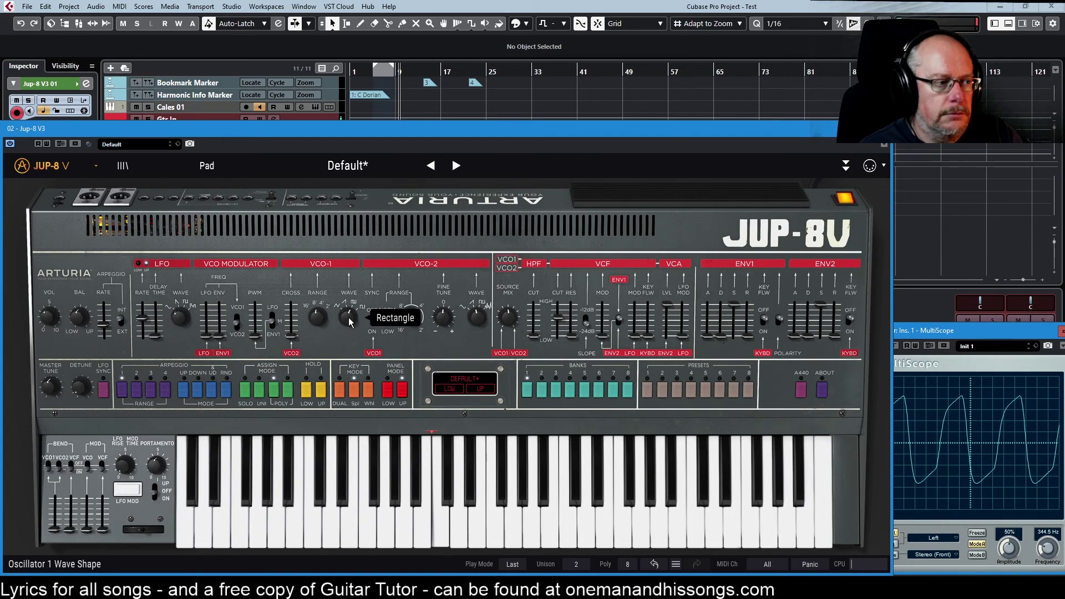
Try different wave shapes on VCO-2, including Saw.
click(477, 317)
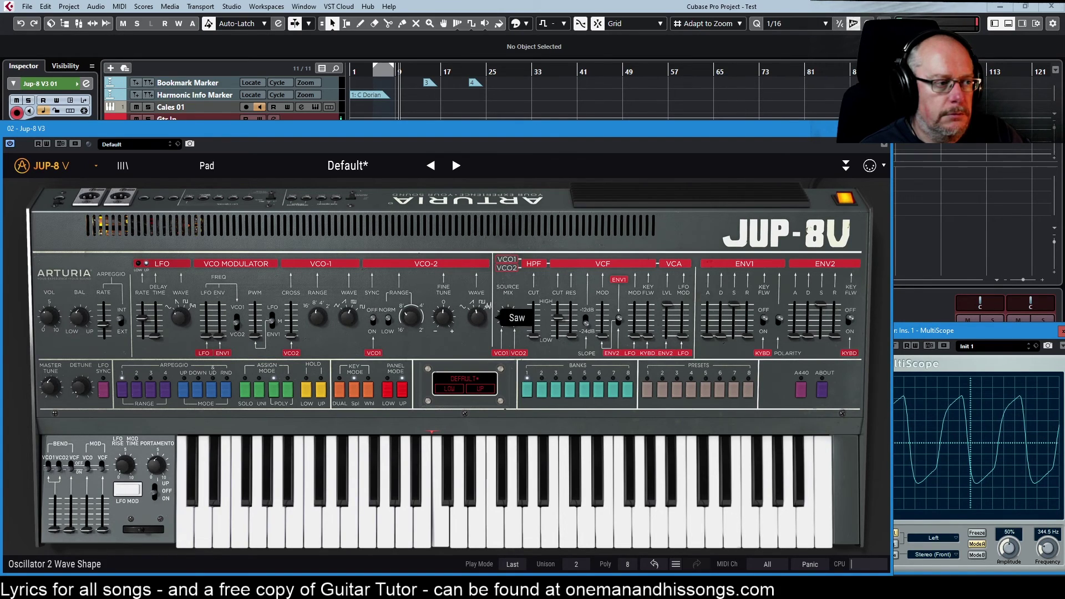
drag(477, 317, 476, 322)
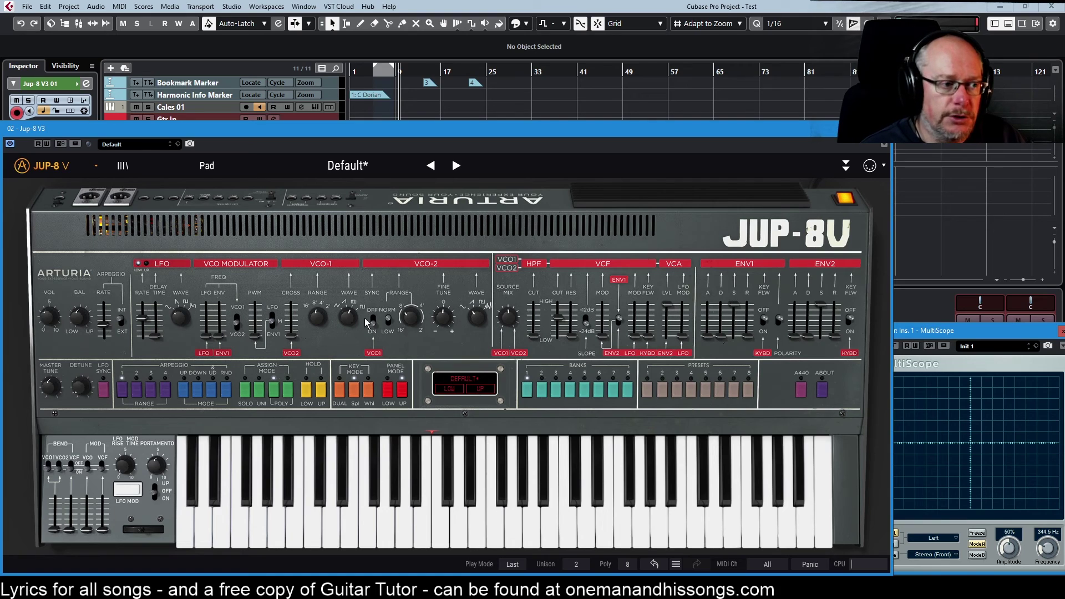
mouse_move(512, 325)
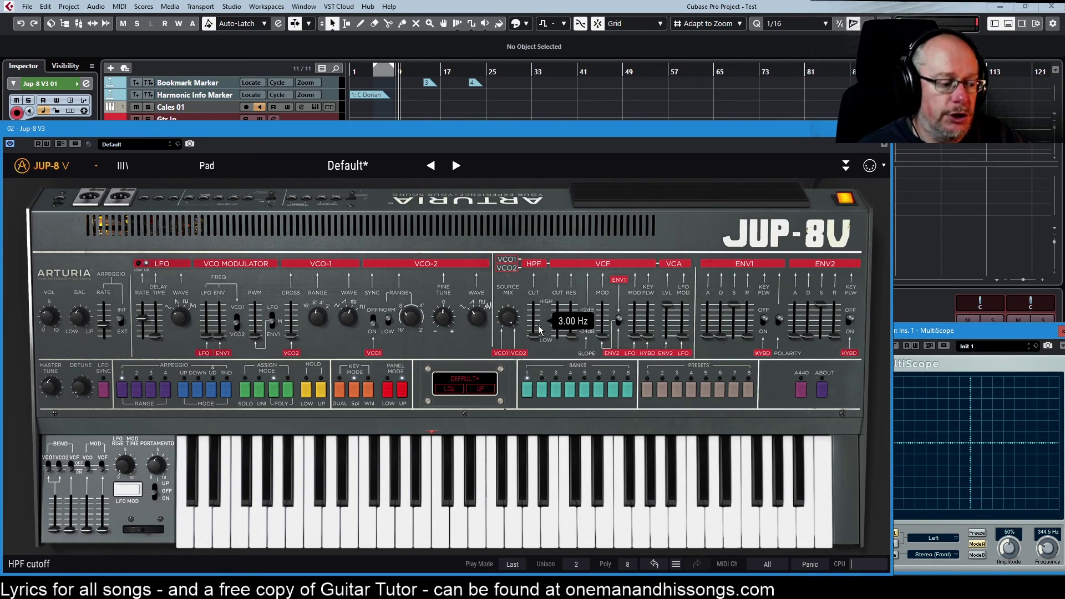
mouse_move(474, 323)
drag(474, 323, 475, 312)
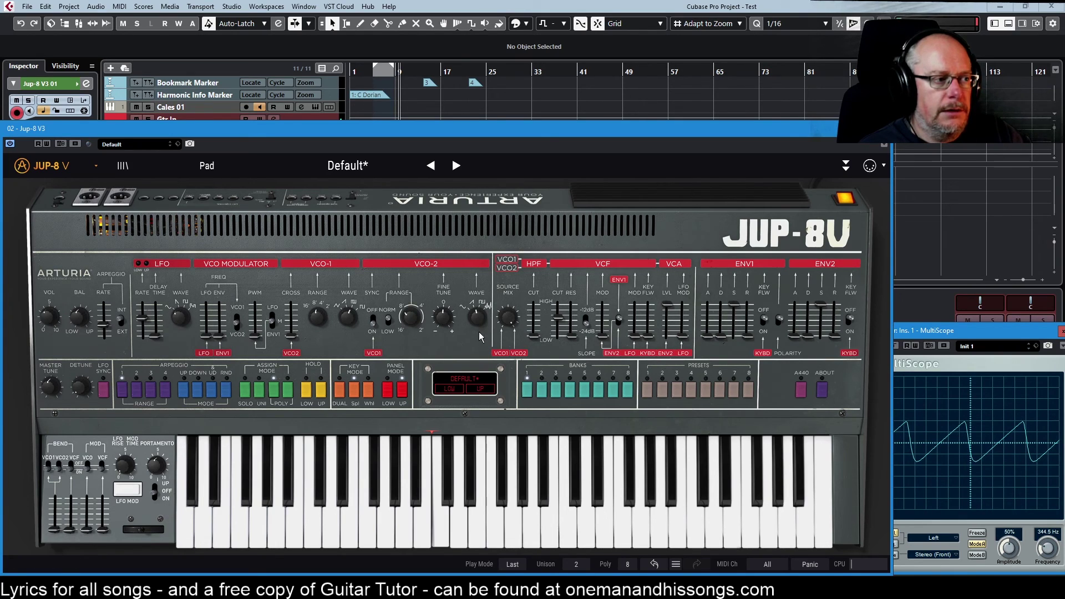
Vary the coarse range of VCO-2, and adjust the range of VCO-1.
mouse_move(417, 322)
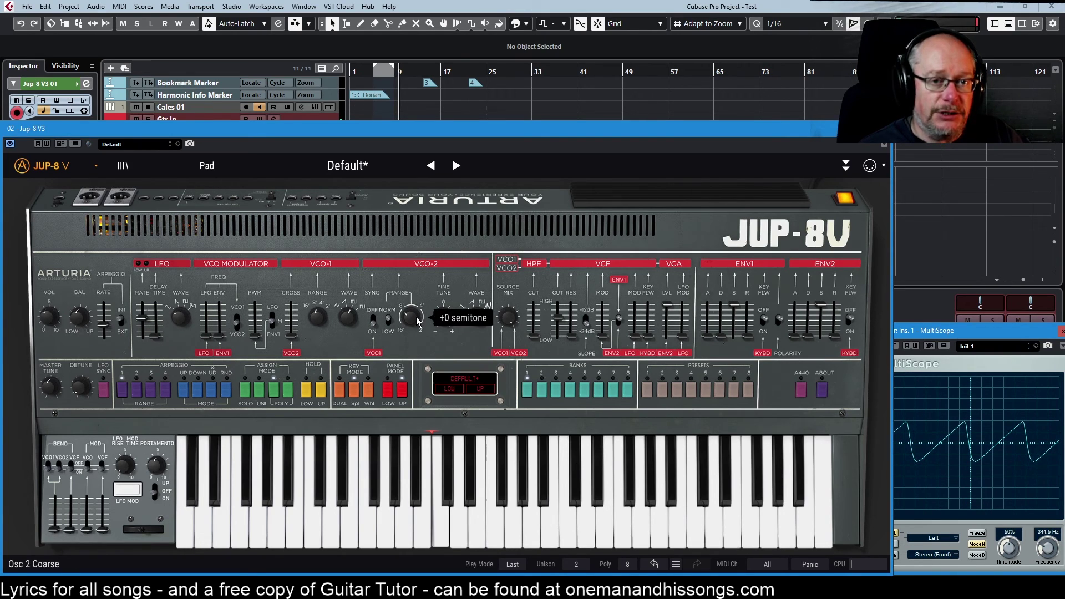
mouse_move(418, 329)
mouse_down()
mouse_move(417, 314)
mouse_move(417, 349)
mouse_move(412, 322)
mouse_up()
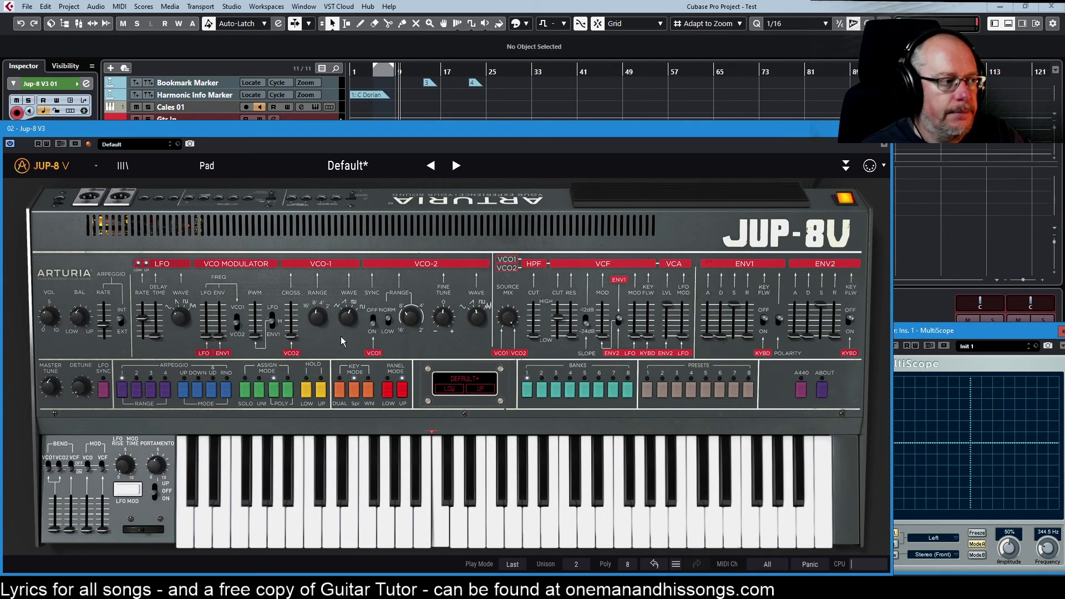
click(317, 317)
drag(317, 318, 318, 355)
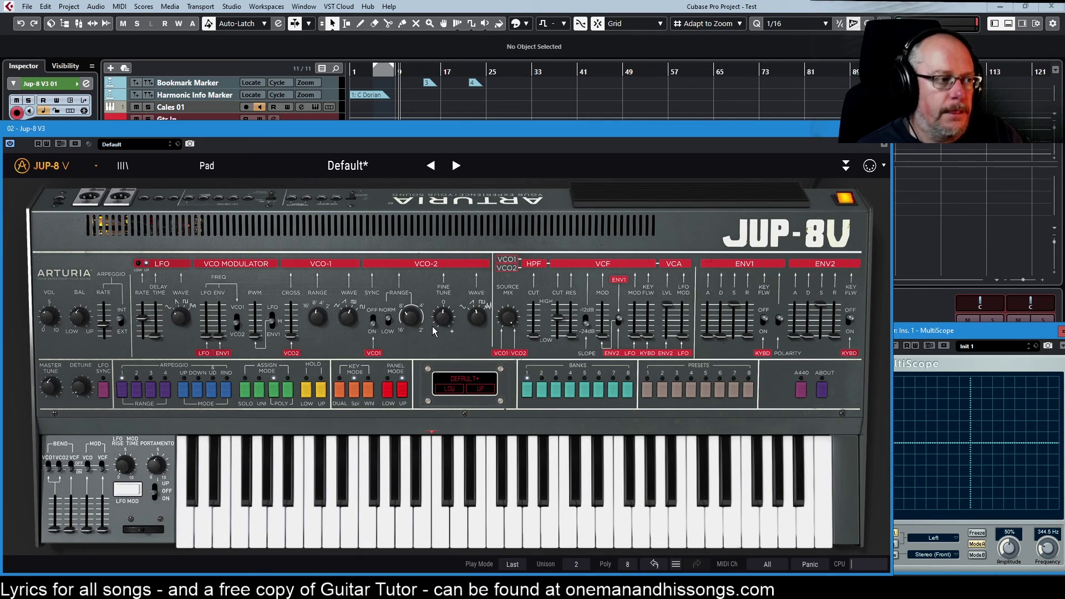
Try several semitone offsets on VCO-2's range, including +12 semitones.
mouse_move(413, 323)
drag(414, 324, 413, 315)
drag(411, 317, 411, 313)
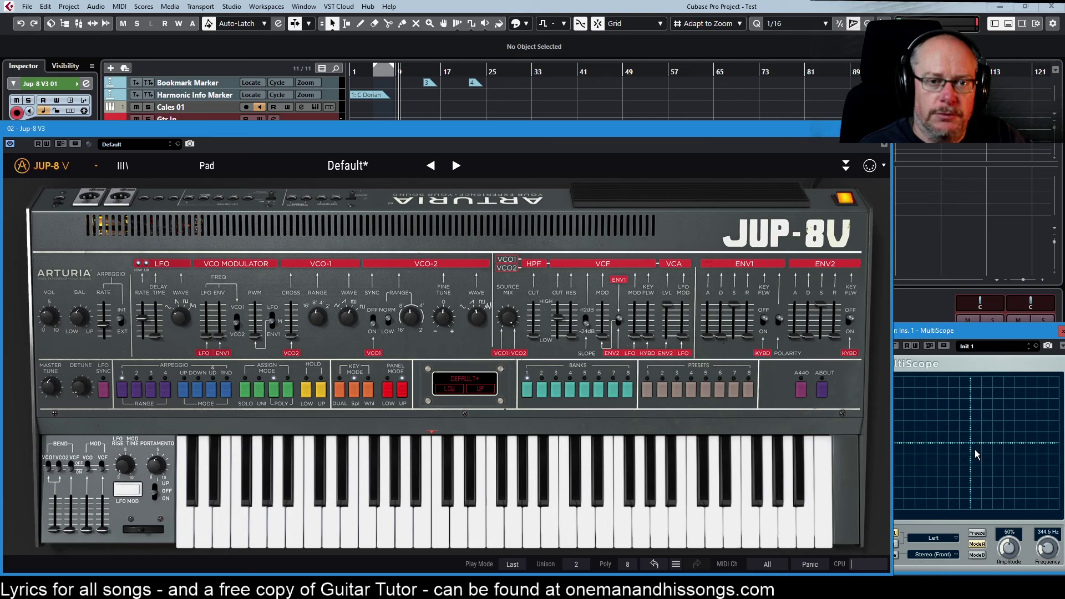
drag(413, 327, 413, 313)
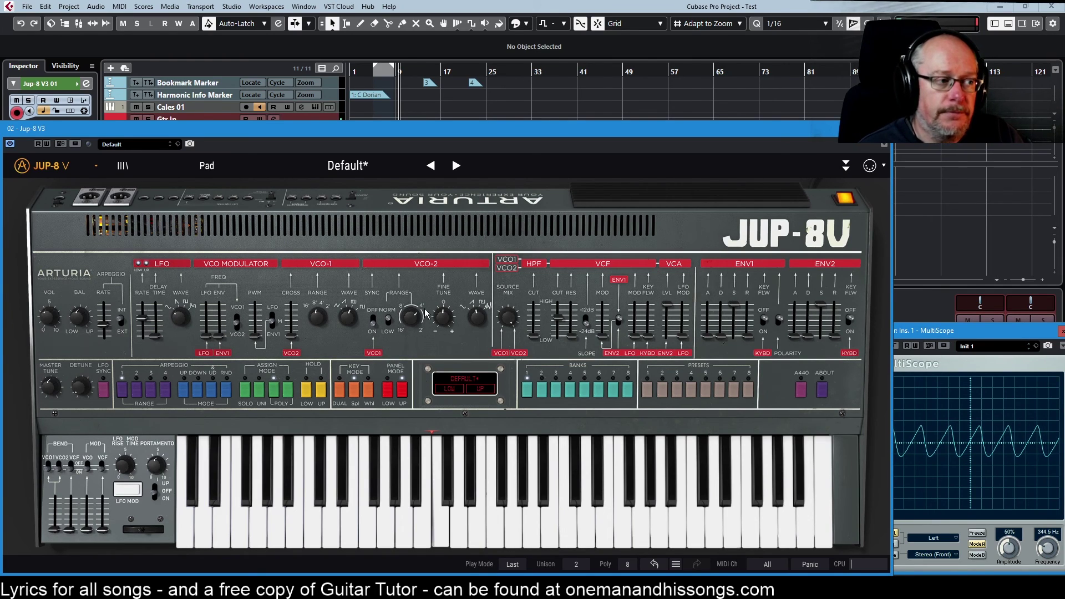
mouse_move(415, 322)
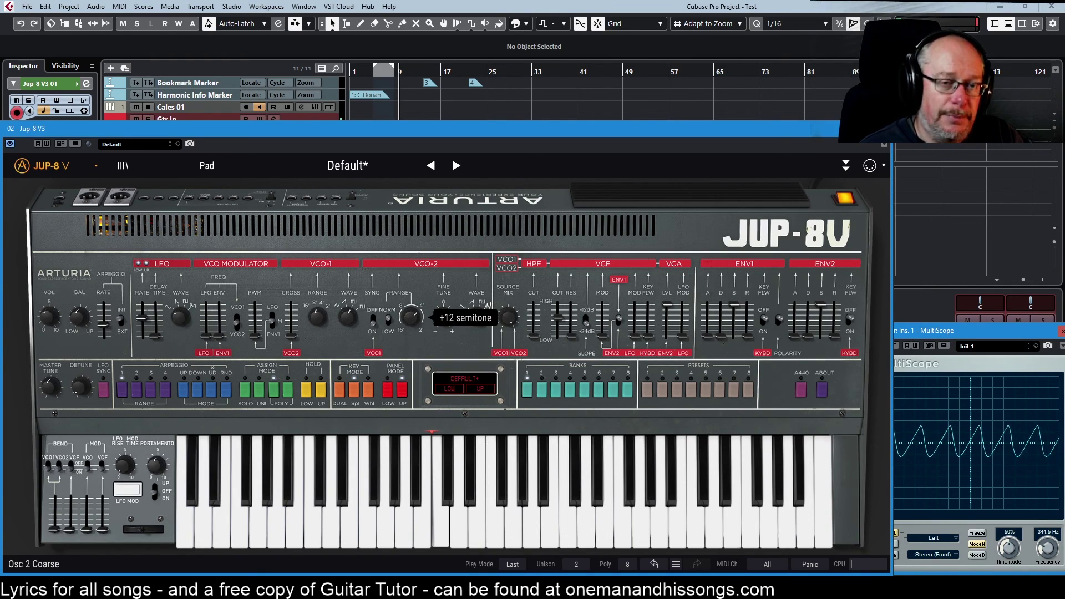
drag(415, 322, 415, 312)
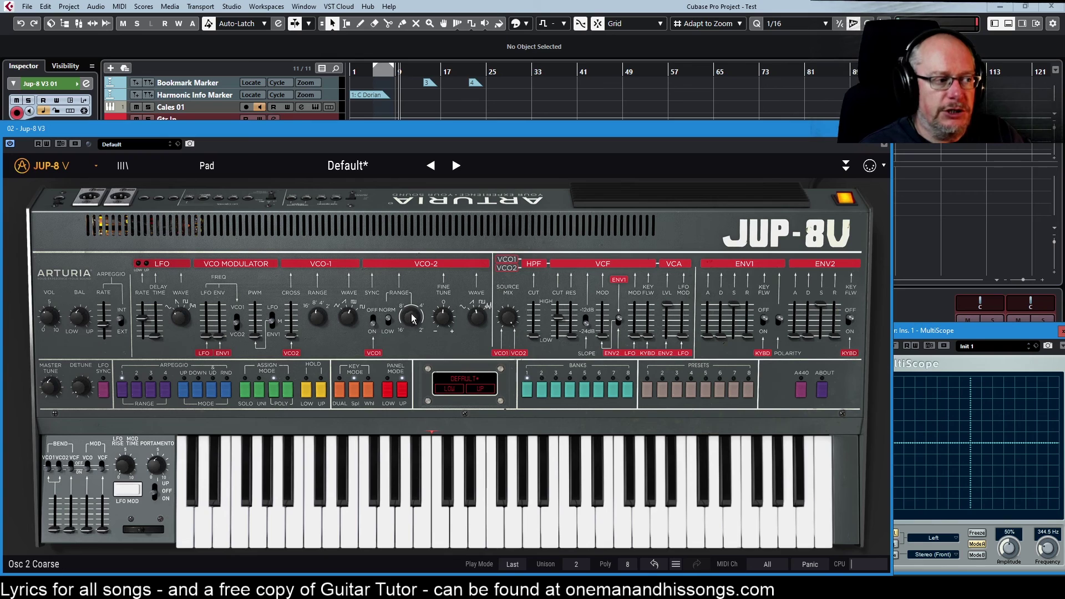
drag(422, 321, 413, 319)
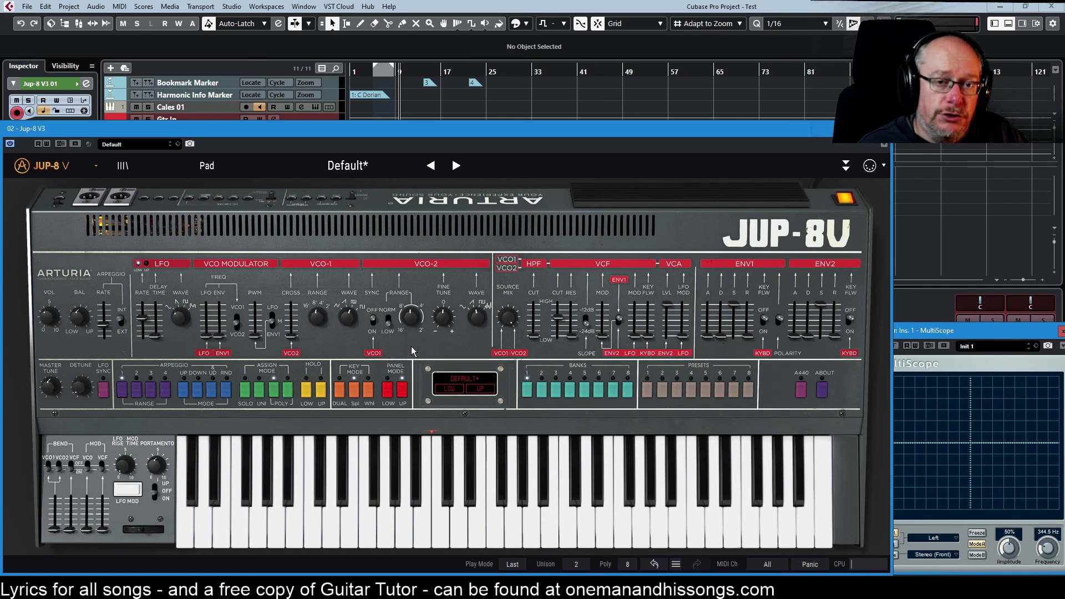
Adjust VCO-2's wave shape and raise its range to +24 semitones.
mouse_move(413, 327)
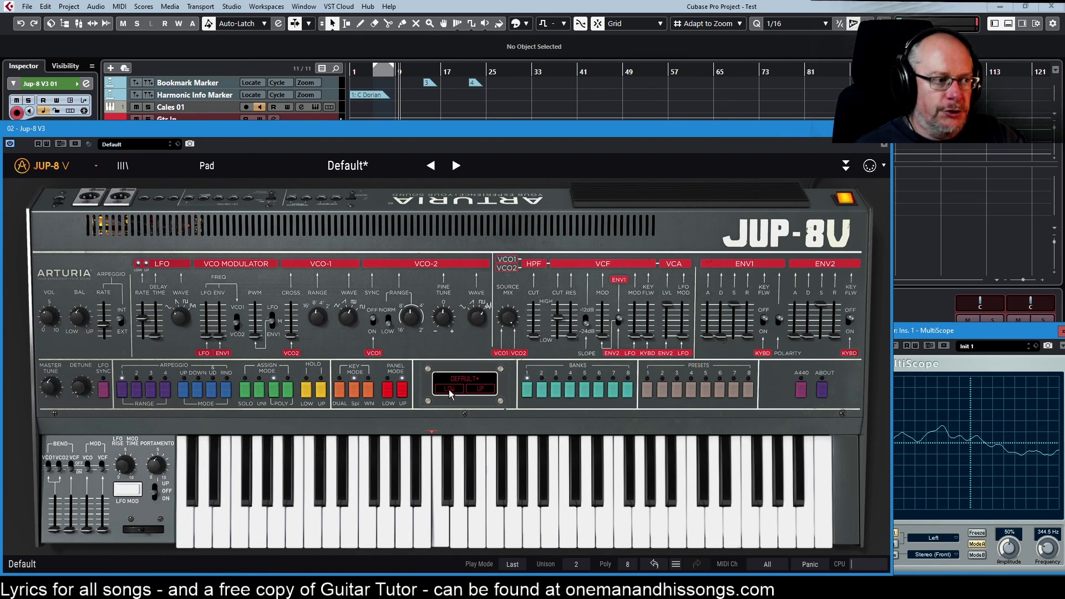
drag(478, 311, 411, 334)
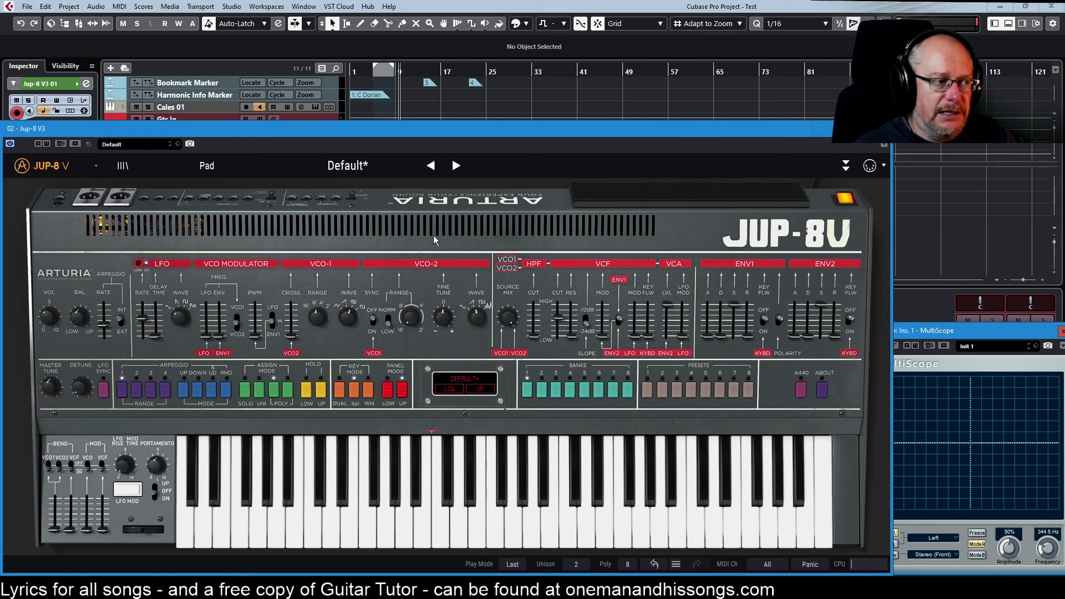
drag(404, 326, 404, 312)
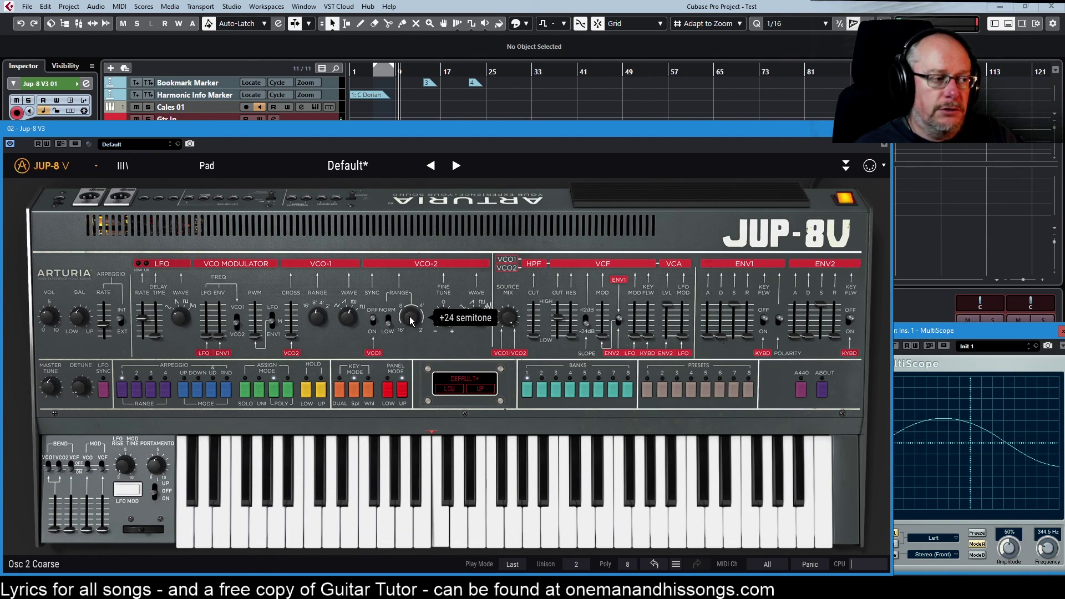
Sweep VCO-2's range down through +7 and +0 semitones, and vary it again from +24.
drag(414, 316, 414, 338)
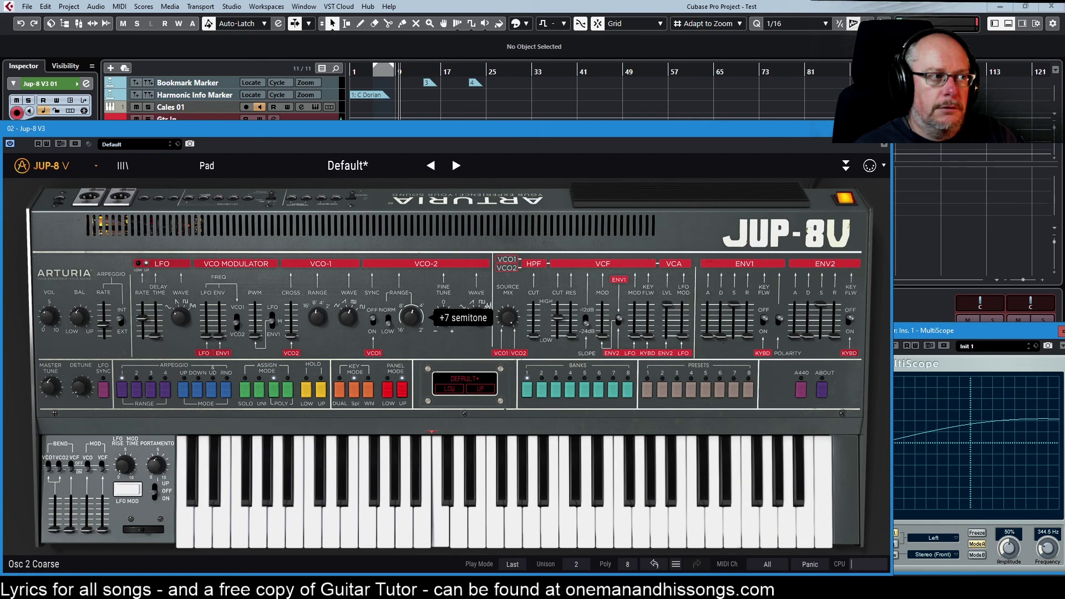
drag(414, 338, 414, 345)
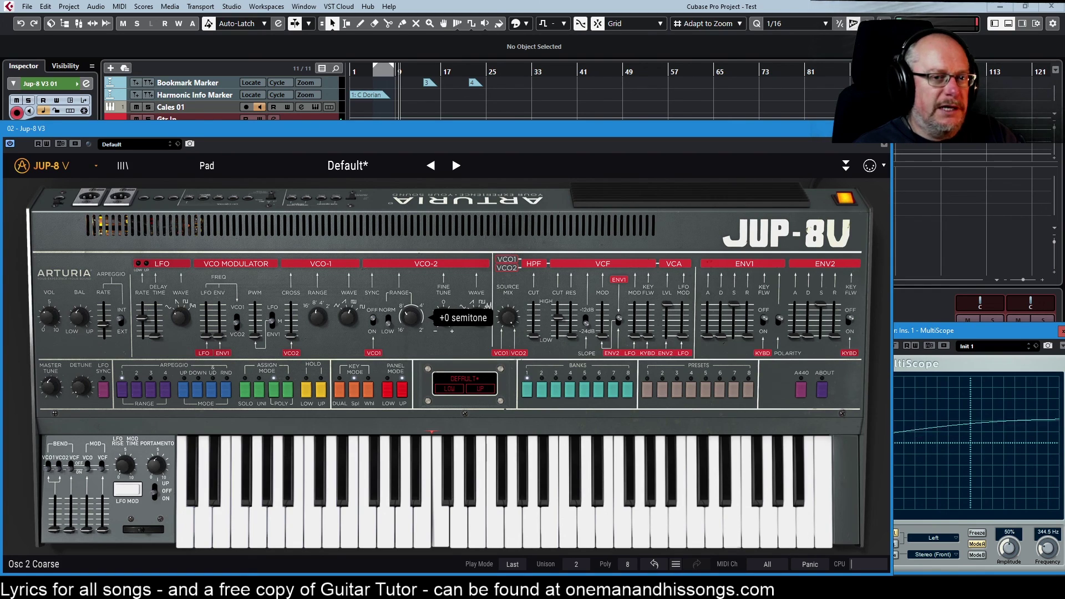
drag(414, 345, 414, 353)
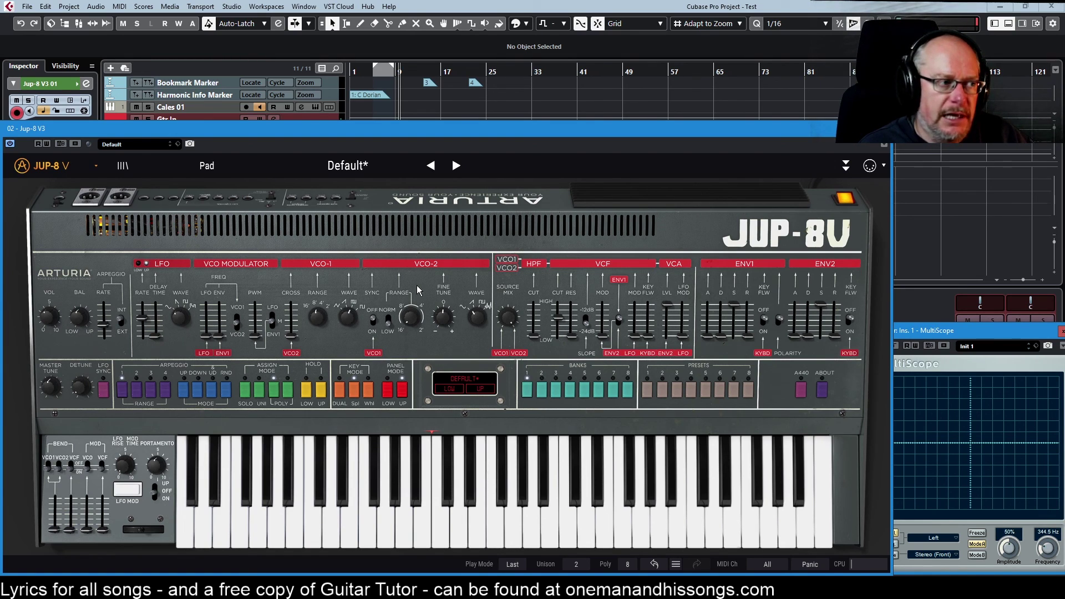
mouse_move(410, 317)
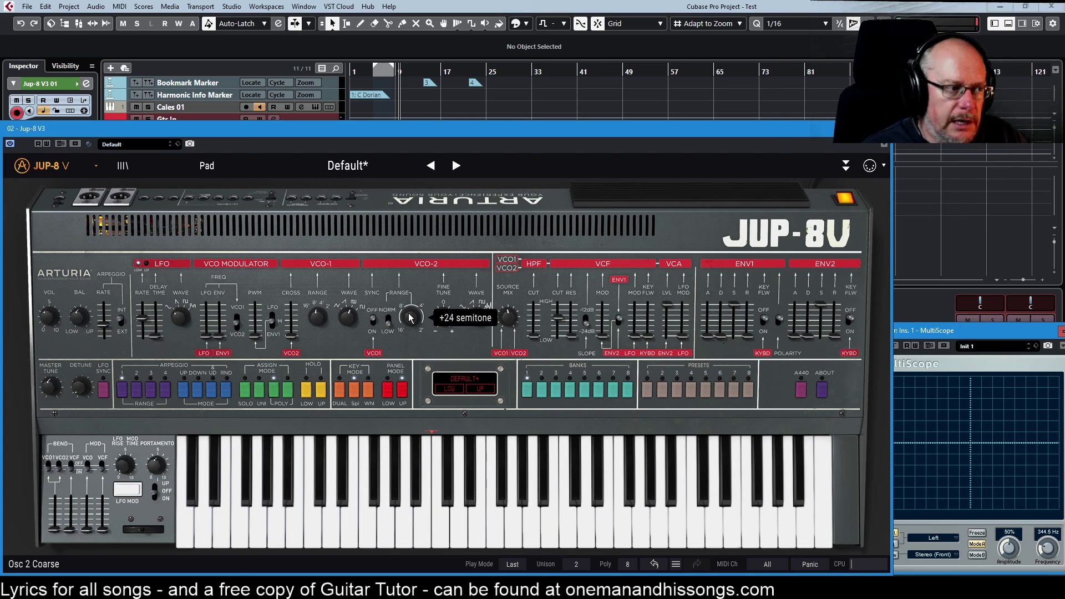
mouse_move(411, 318)
mouse_down()
mouse_move(411, 327)
mouse_move(419, 320)
mouse_up()
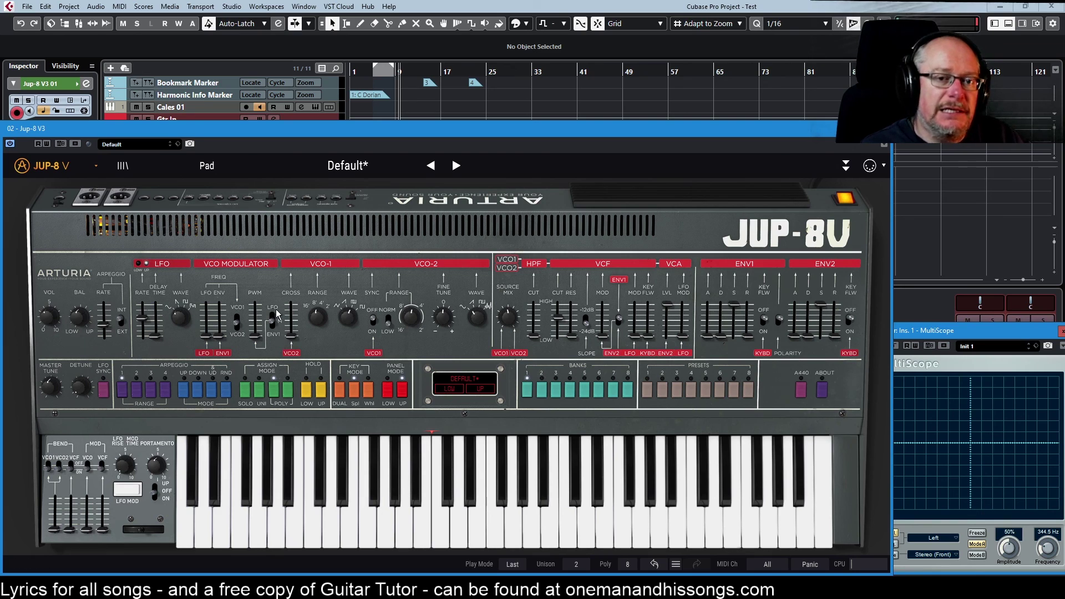
Bring the MultiScope window to the front and lower its frequency to 21.5 Hz.
mouse_move(277, 316)
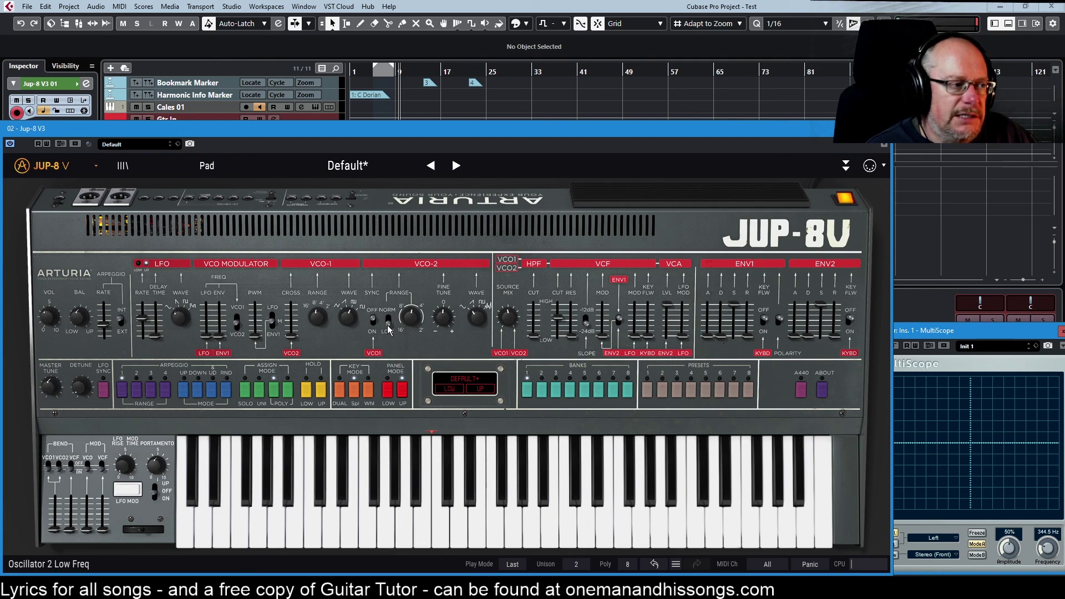
mouse_move(410, 317)
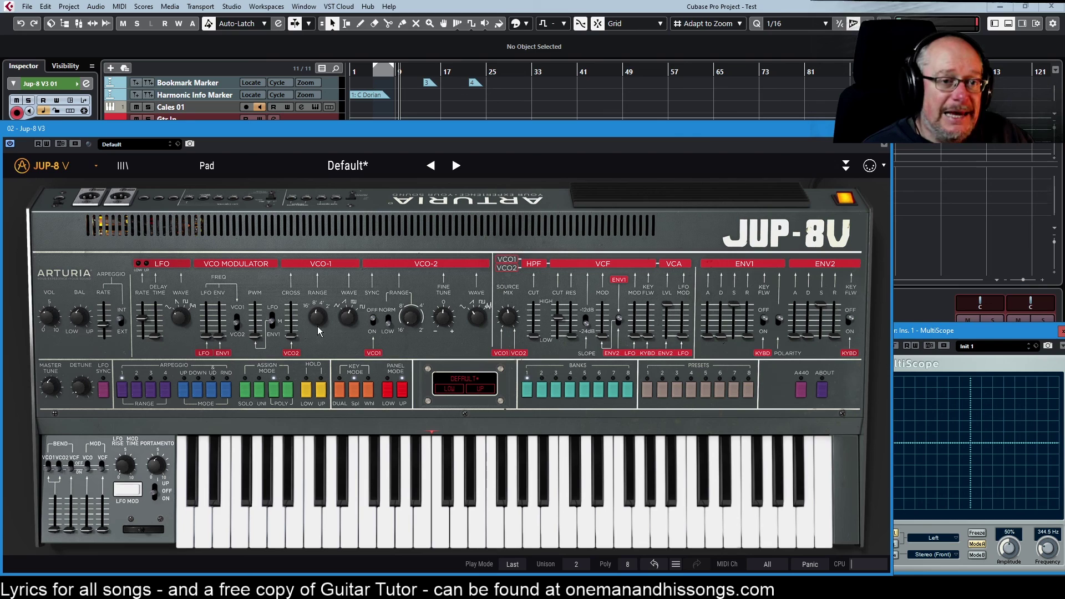
mouse_move(319, 328)
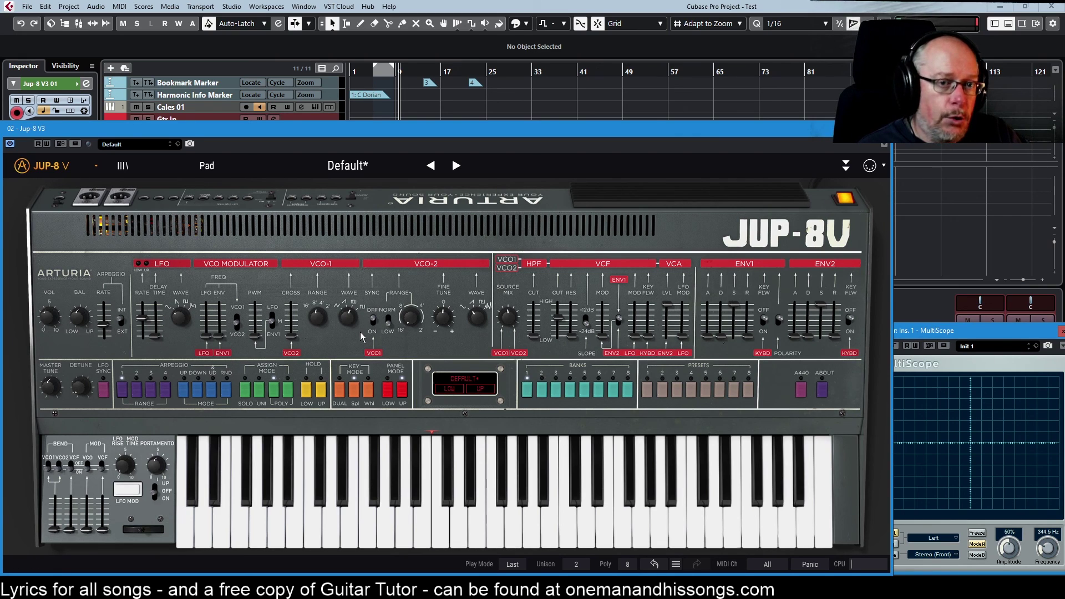
click(897, 431)
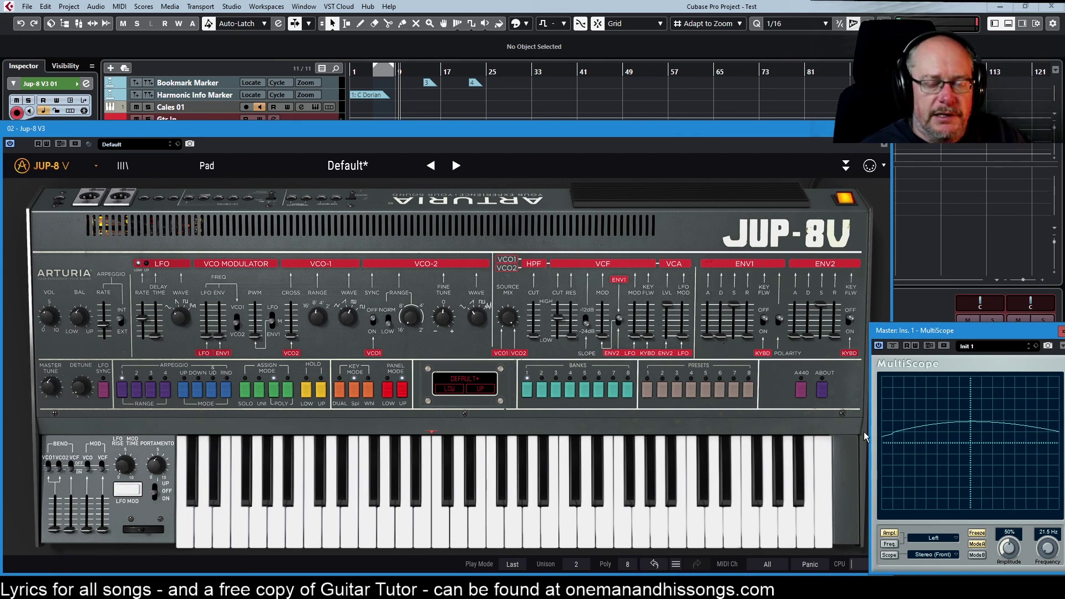
scroll(1049, 538, down, 5)
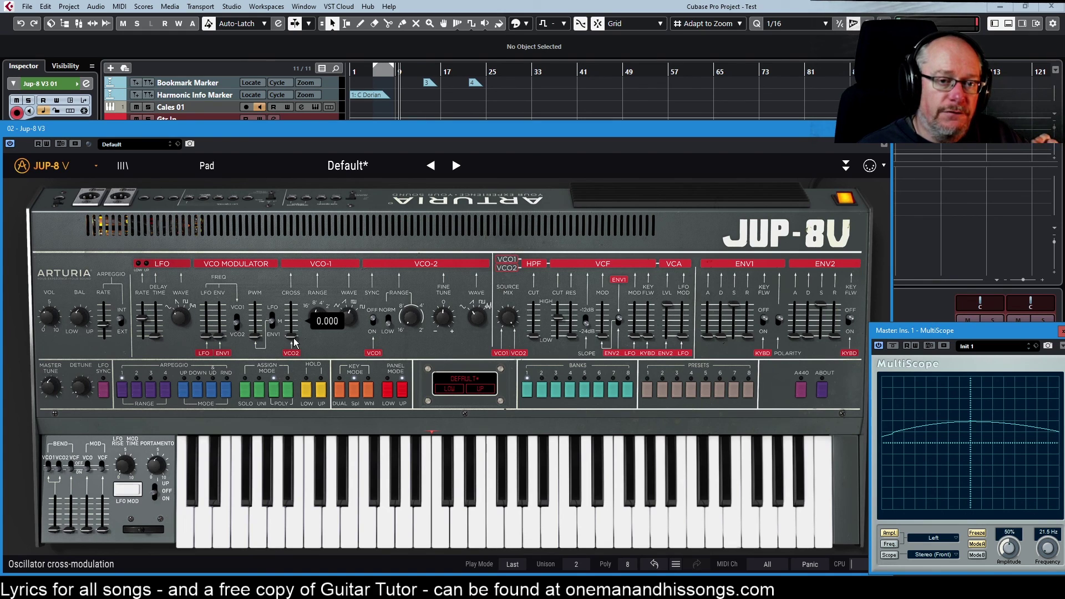
Adjust the source mix and raise the oscillator cross-modulation slightly, to about 0.004.
drag(508, 317, 508, 299)
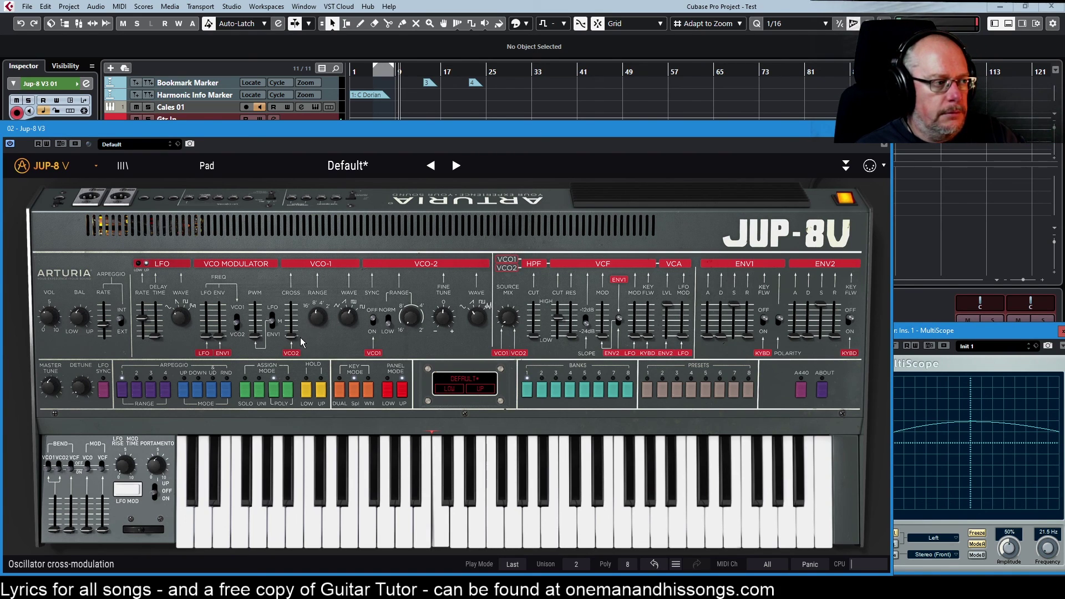
drag(289, 340, 292, 340)
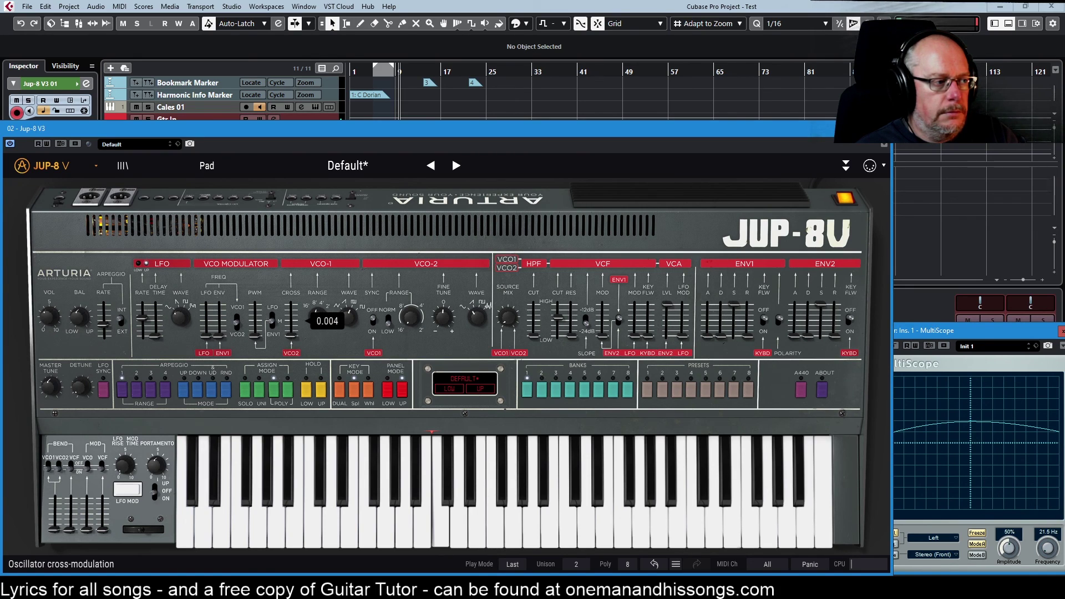
drag(292, 341, 404, 335)
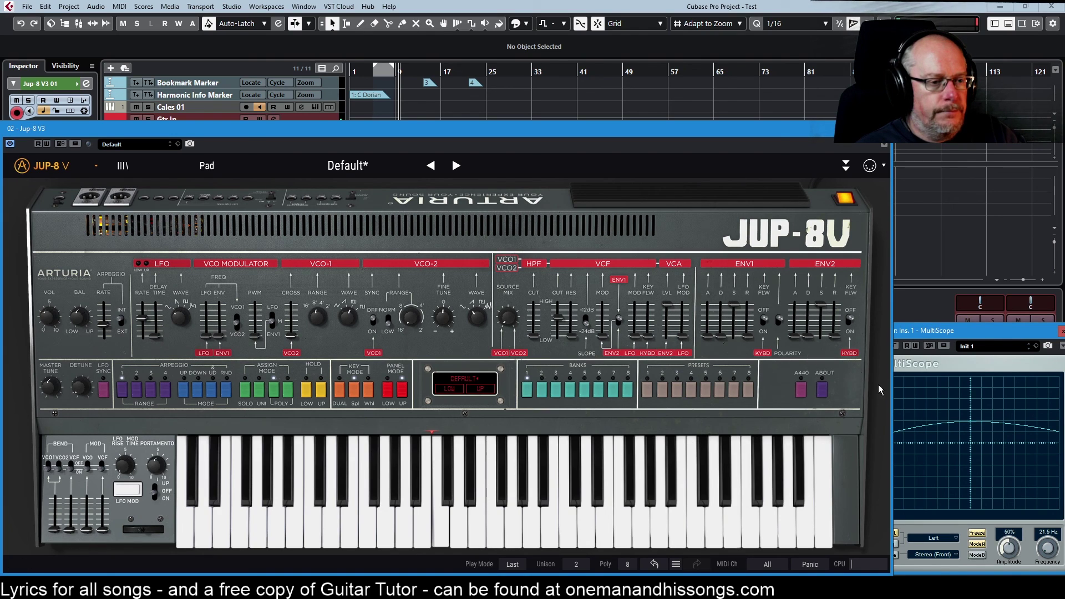
Unfreeze the MultiScope trace and vary the oscillator cross-modulation in small amounts, up to about 0.028.
click(977, 533)
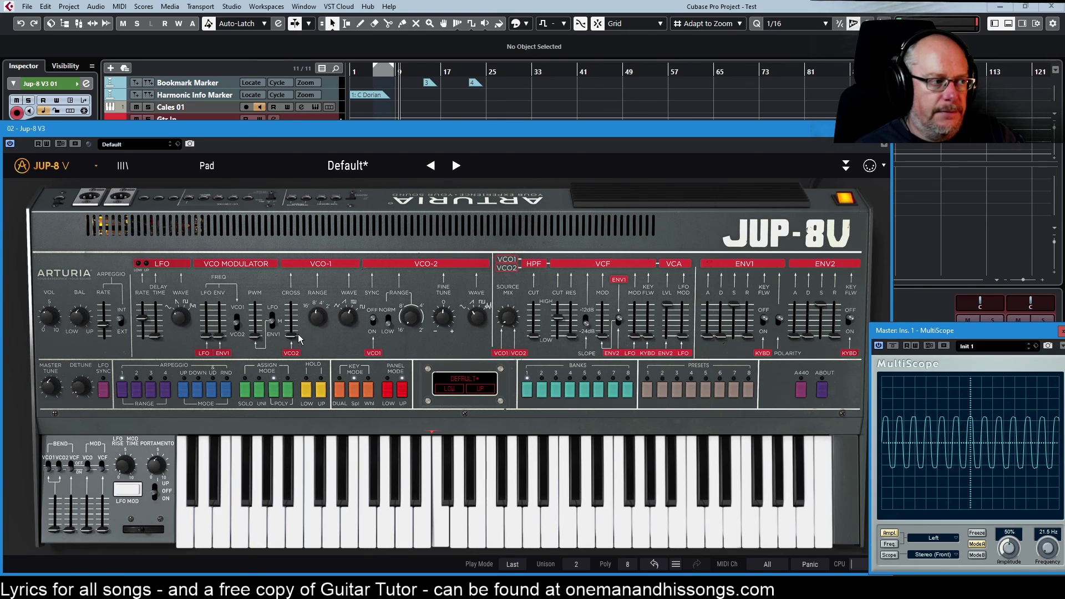
mouse_move(290, 337)
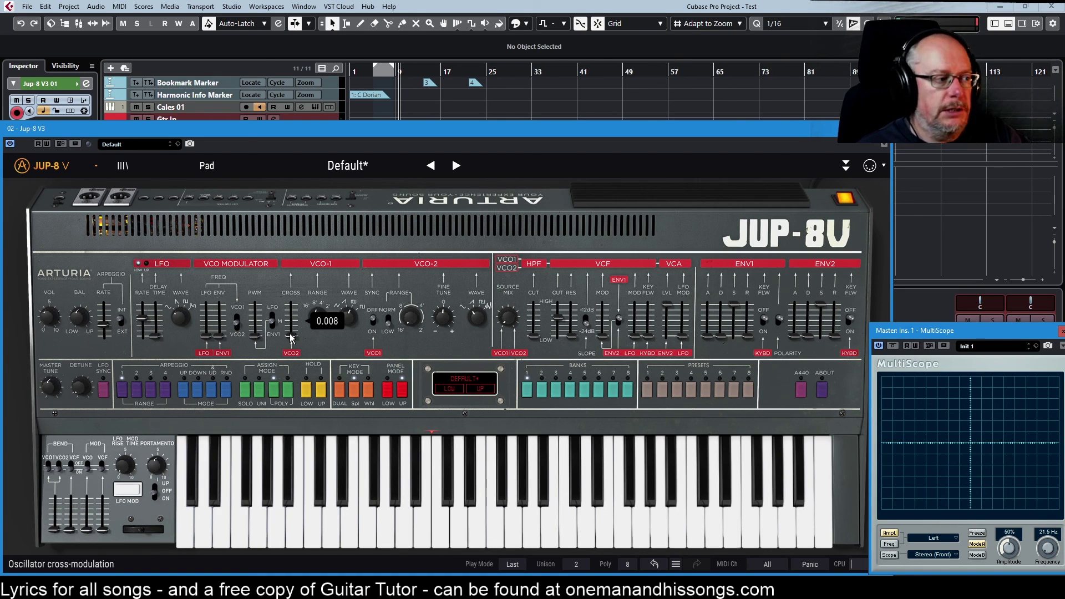
click(290, 335)
drag(290, 335, 294, 340)
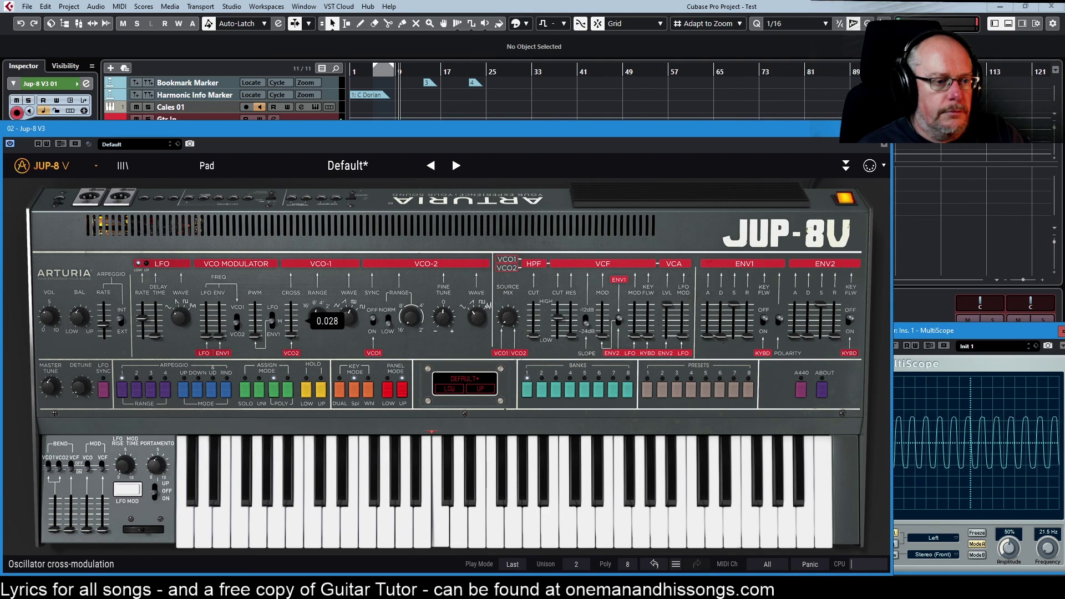
drag(291, 335, 293, 337)
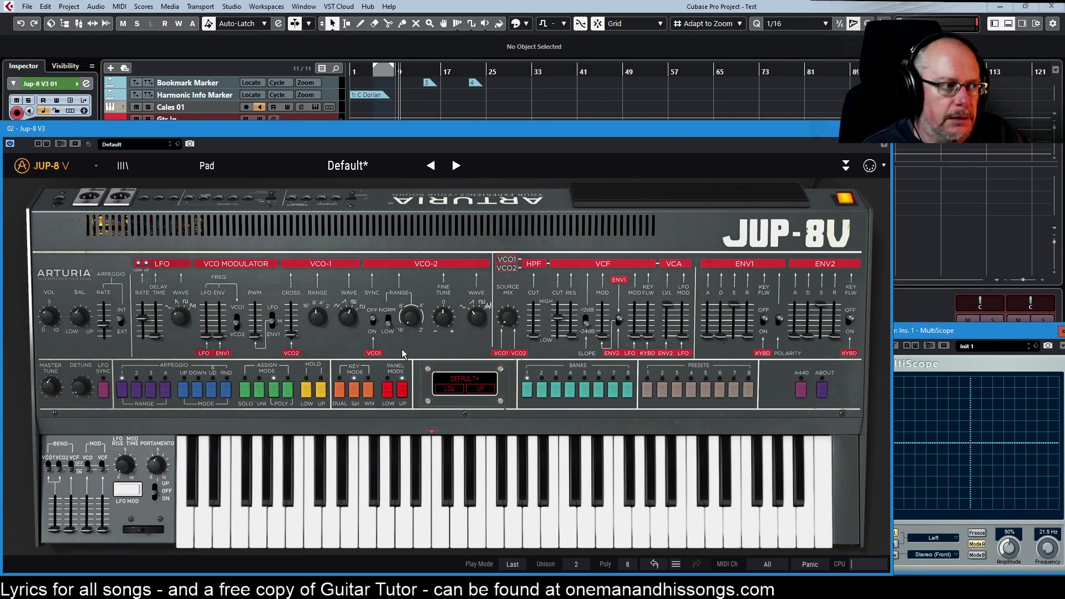
Try lower offsets such as -10 semitones on VCO-2's range, and return from the Tuner to the Jup-8 V window.
mouse_move(409, 323)
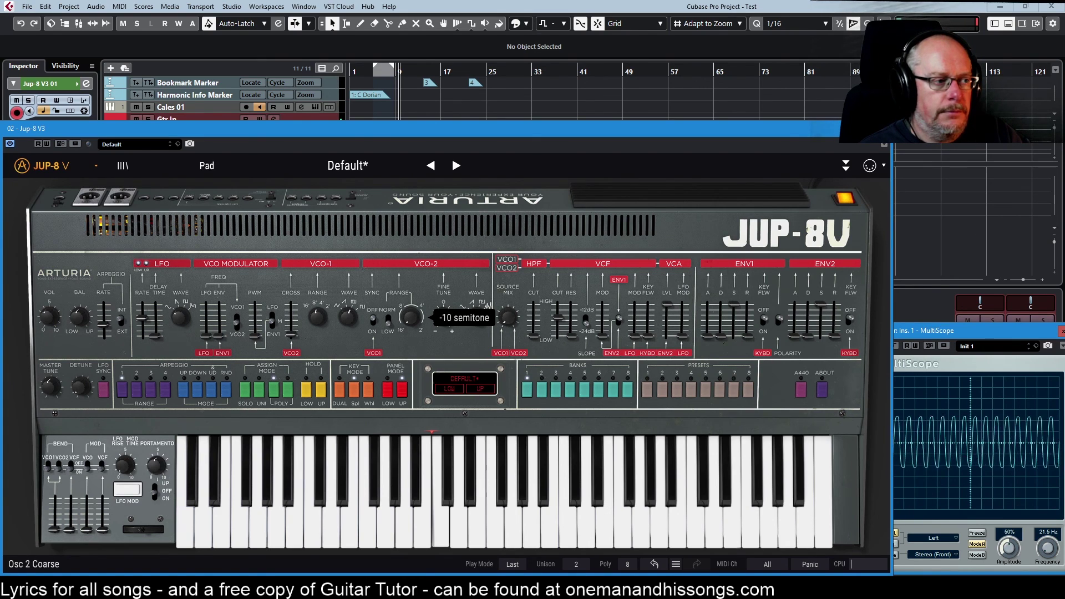
mouse_move(410, 317)
mouse_down()
mouse_move(410, 296)
mouse_move(410, 328)
mouse_up()
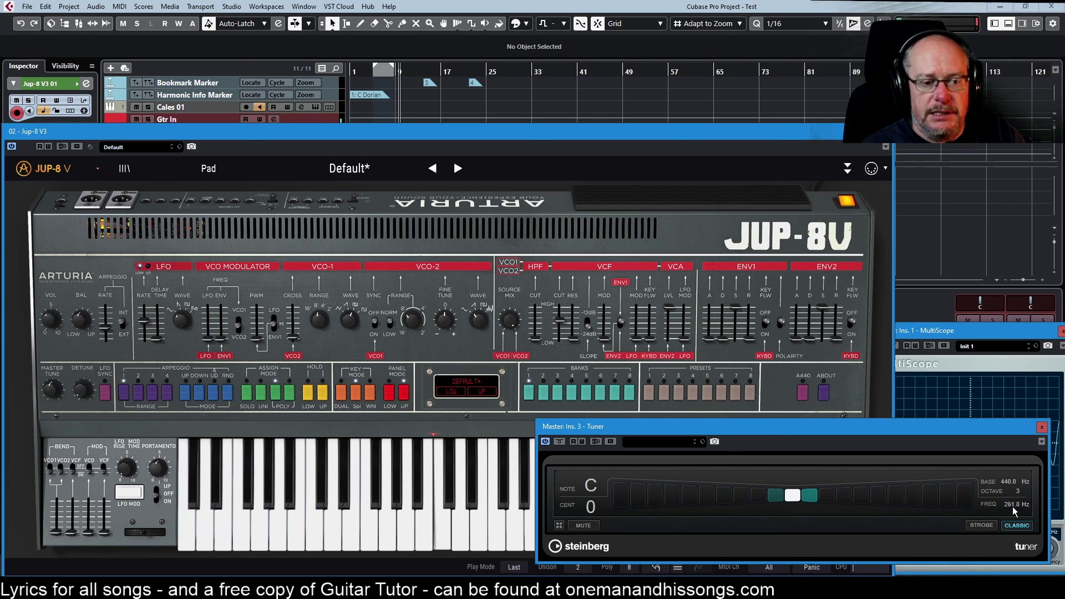
click(779, 135)
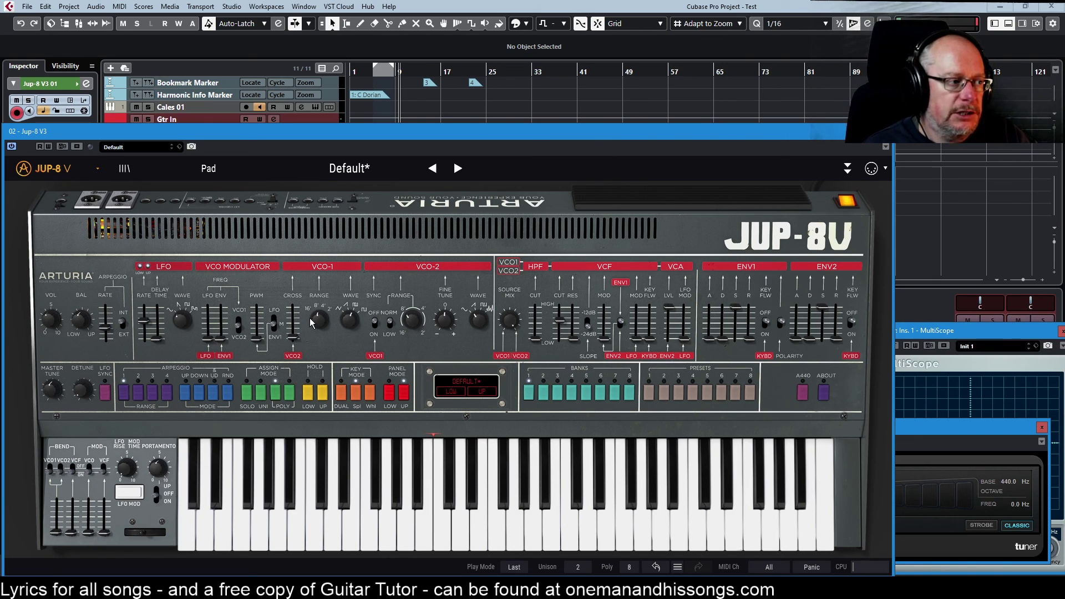
Raise the oscillator cross-modulation from zero and ease it partly back down.
mouse_move(298, 325)
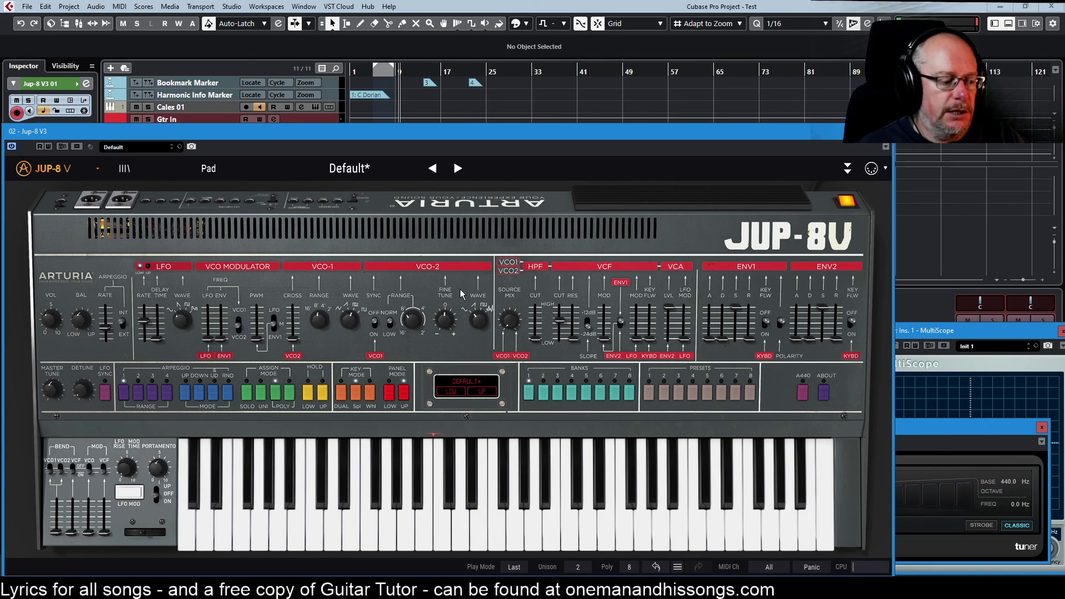
mouse_move(293, 346)
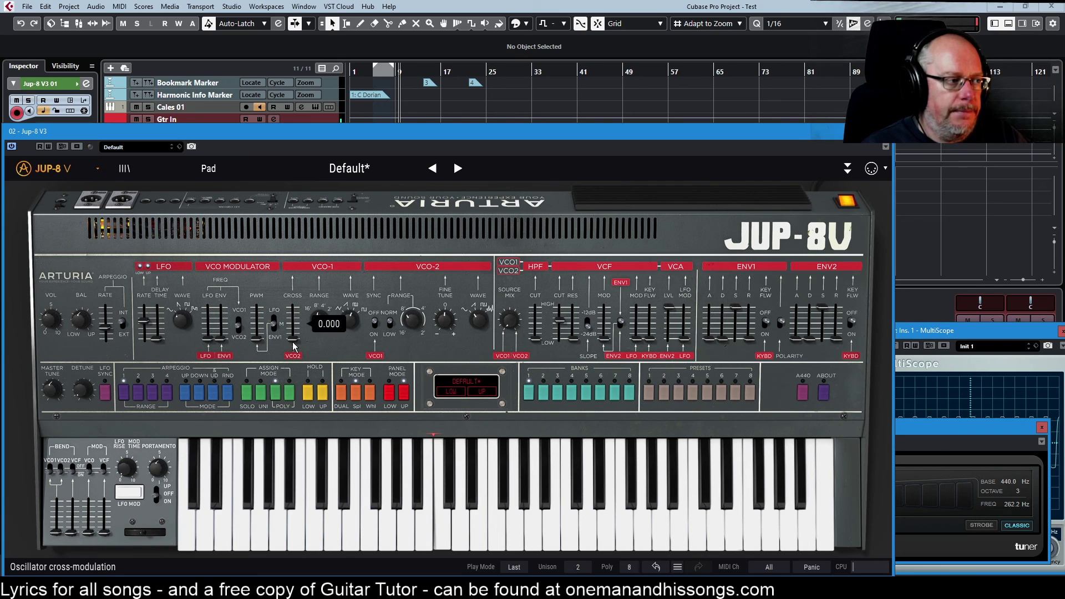
drag(293, 347, 293, 331)
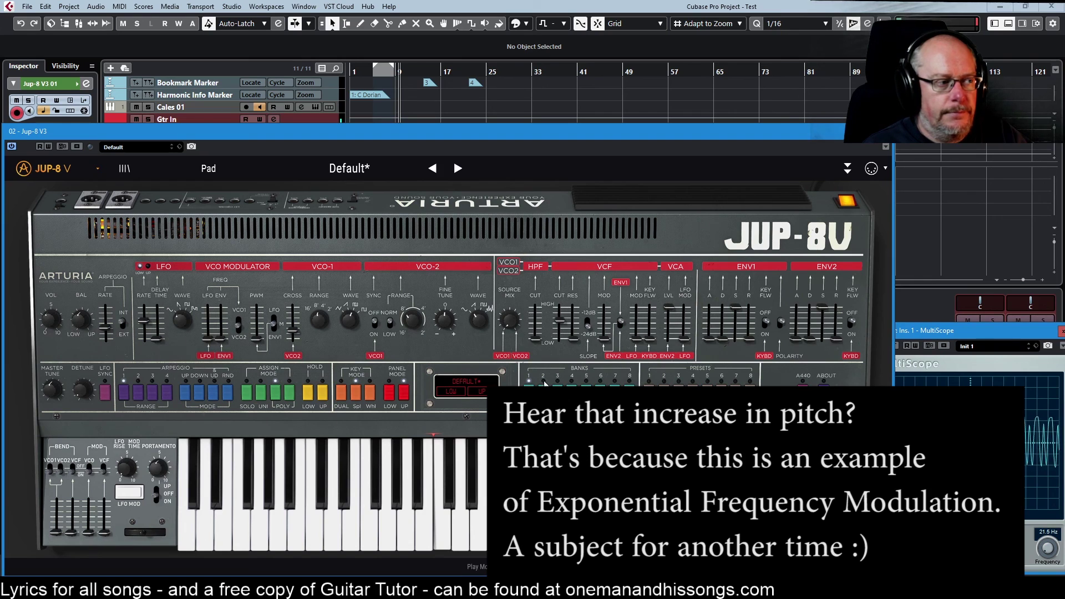
mouse_move(293, 331)
mouse_down()
mouse_move(293, 315)
mouse_move(293, 338)
mouse_up()
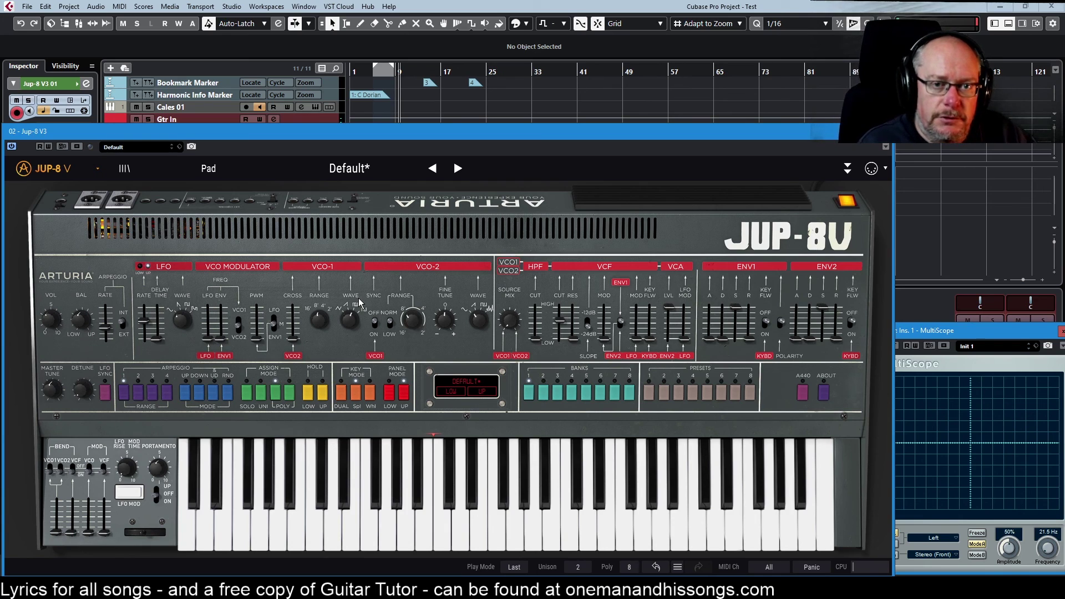